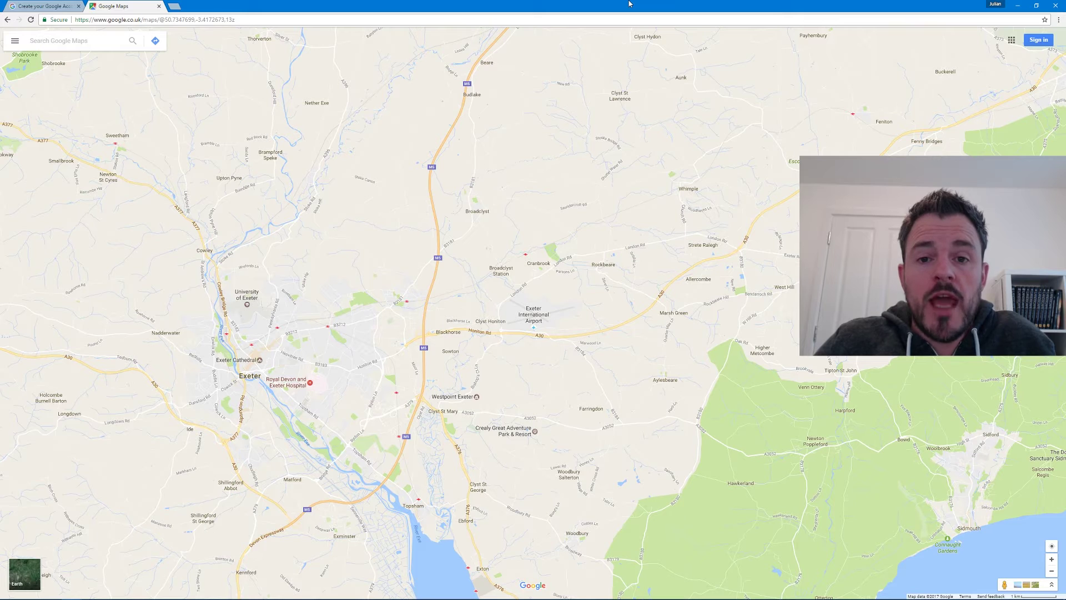
# Look over the Google account sign-up form and return to the map
pyautogui.click(43, 6)
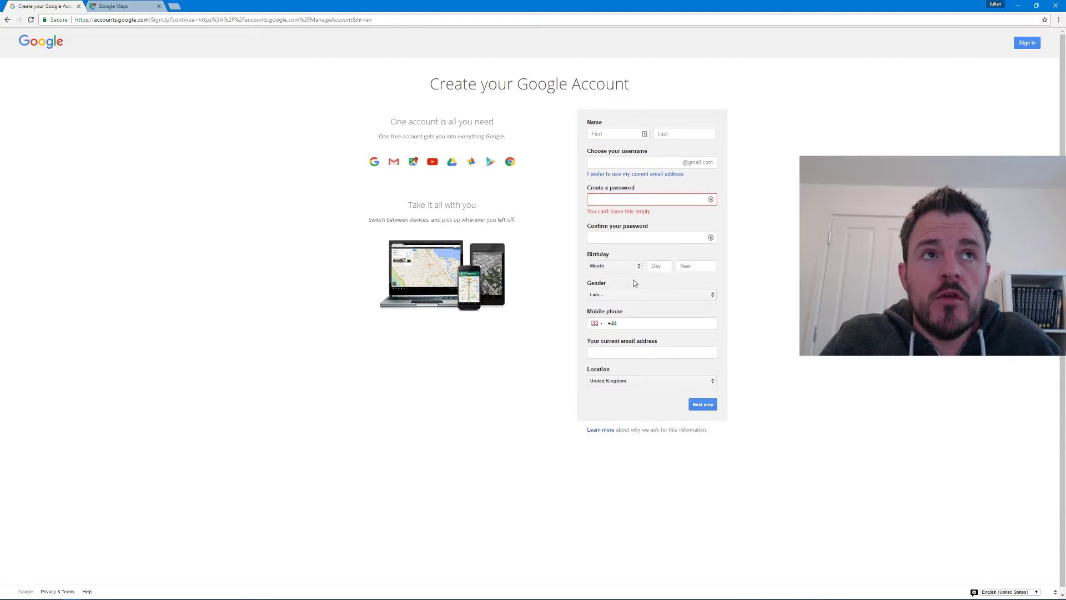
pyautogui.click(131, 5)
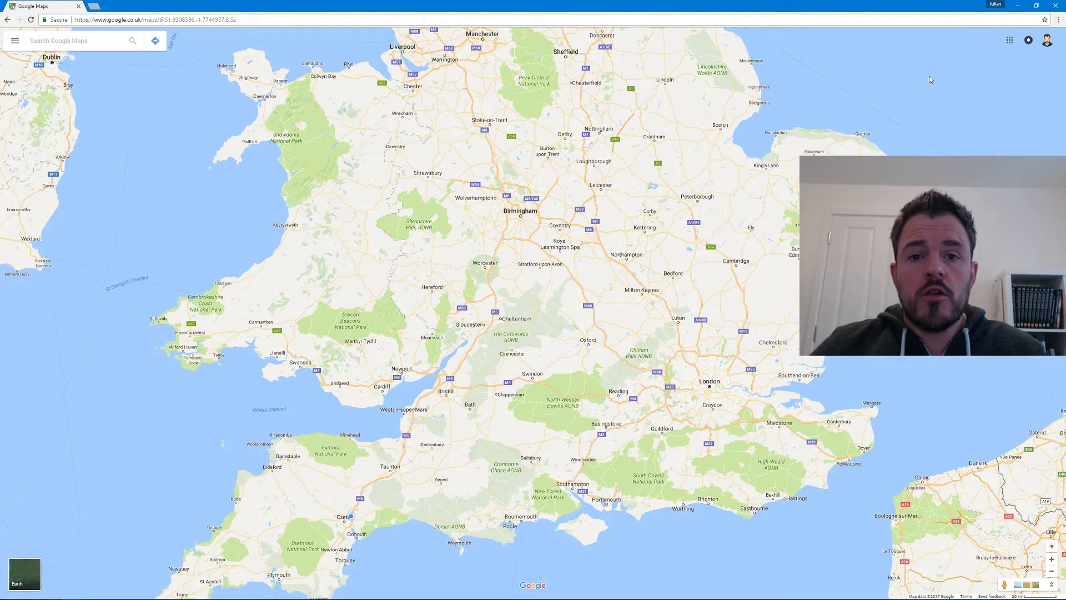
# Create a new custom map from the Maps list in Your places
pyautogui.click(15, 43)
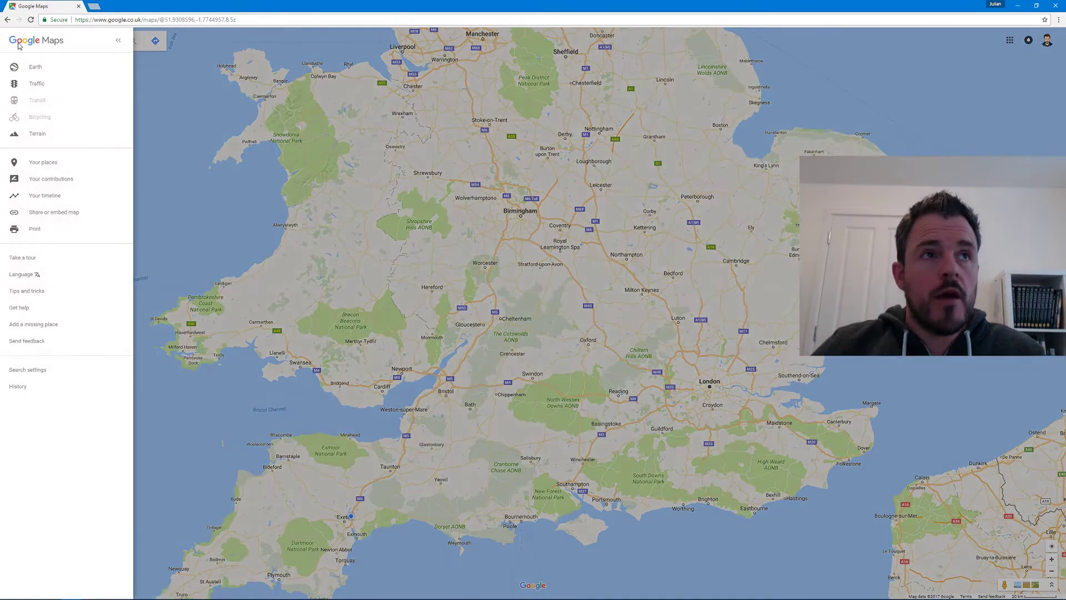
pyautogui.click(49, 167)
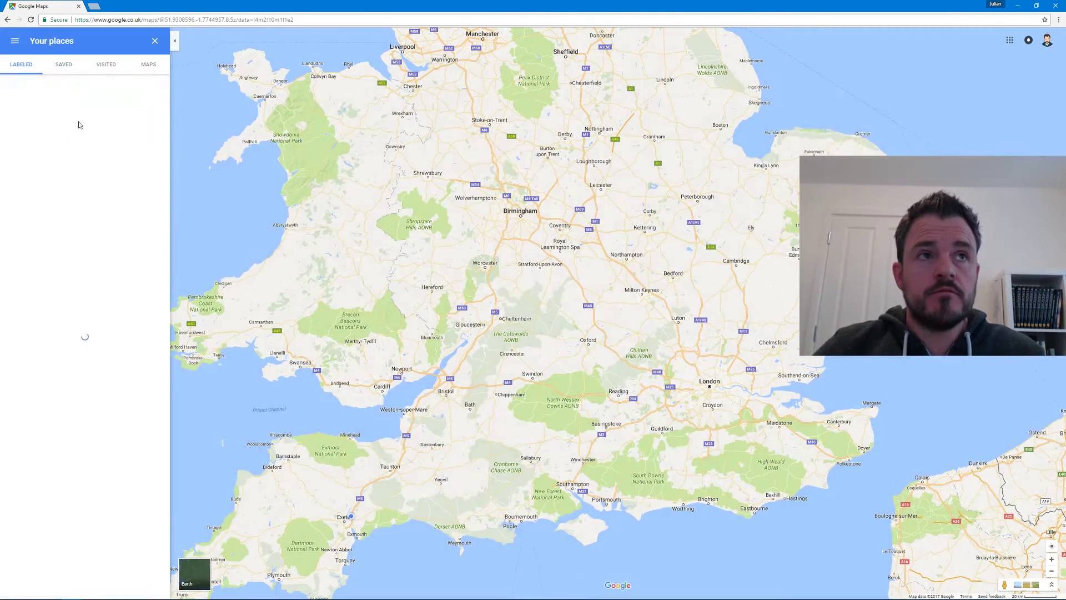
pyautogui.click(148, 68)
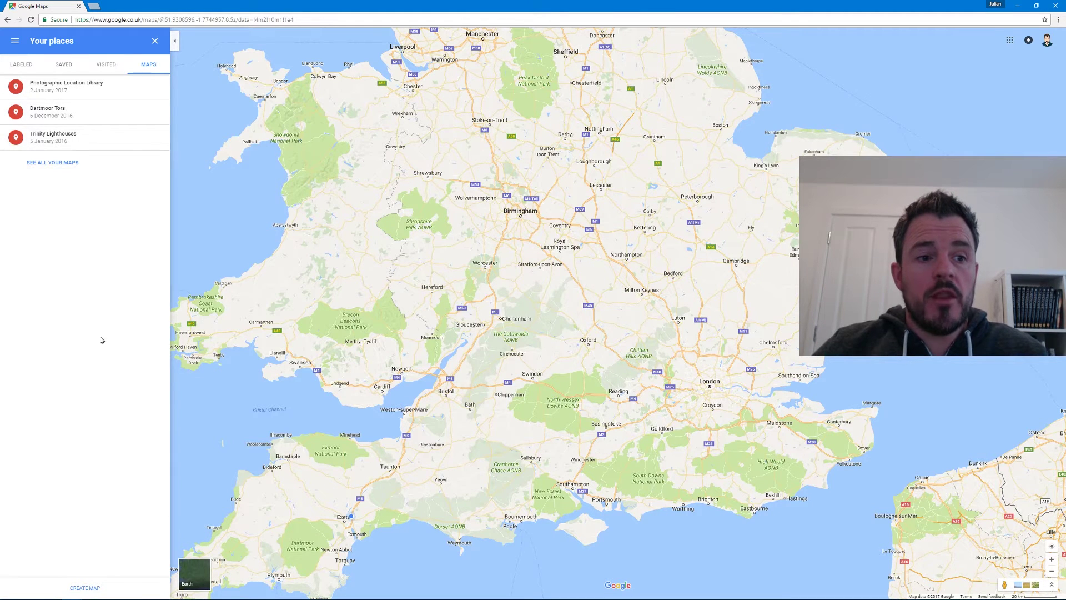
pyautogui.click(83, 588)
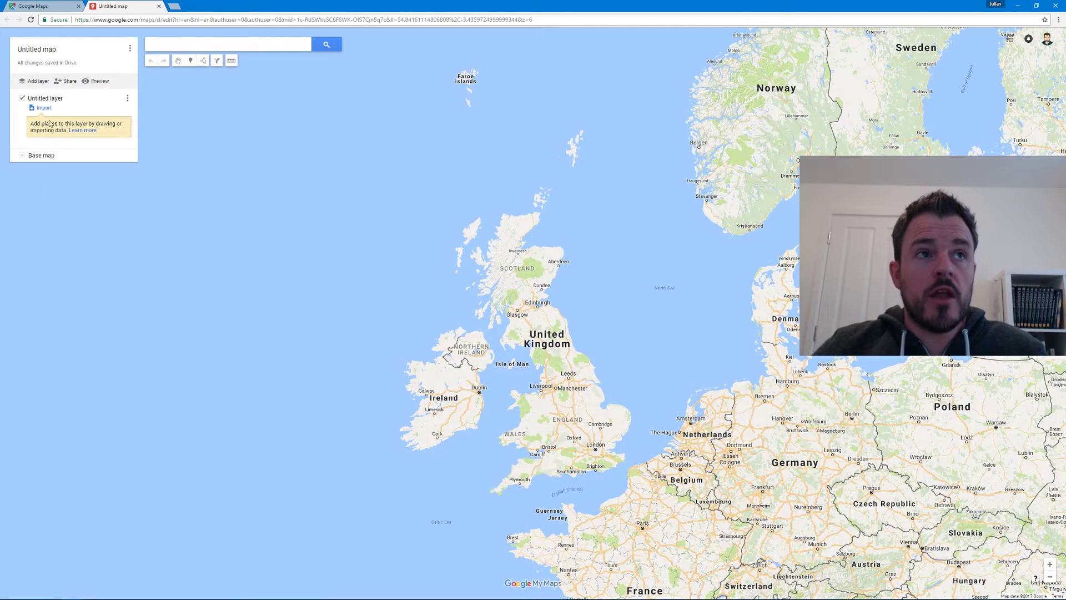
# Title the untitled map "My 1st Map", leave its description empty and save the change
pyautogui.click(43, 53)
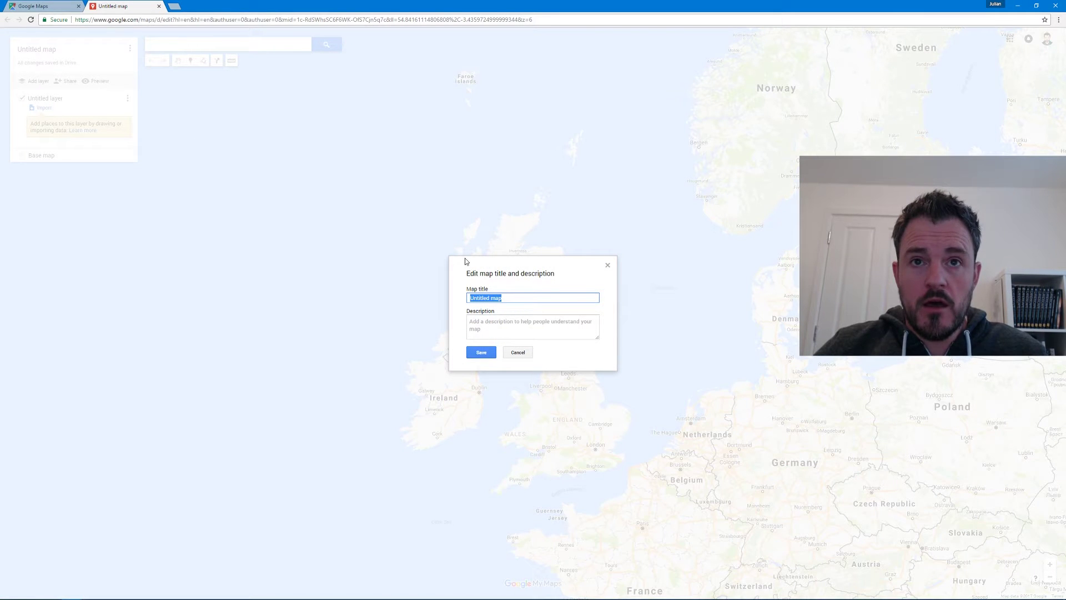
pyautogui.write('My ')
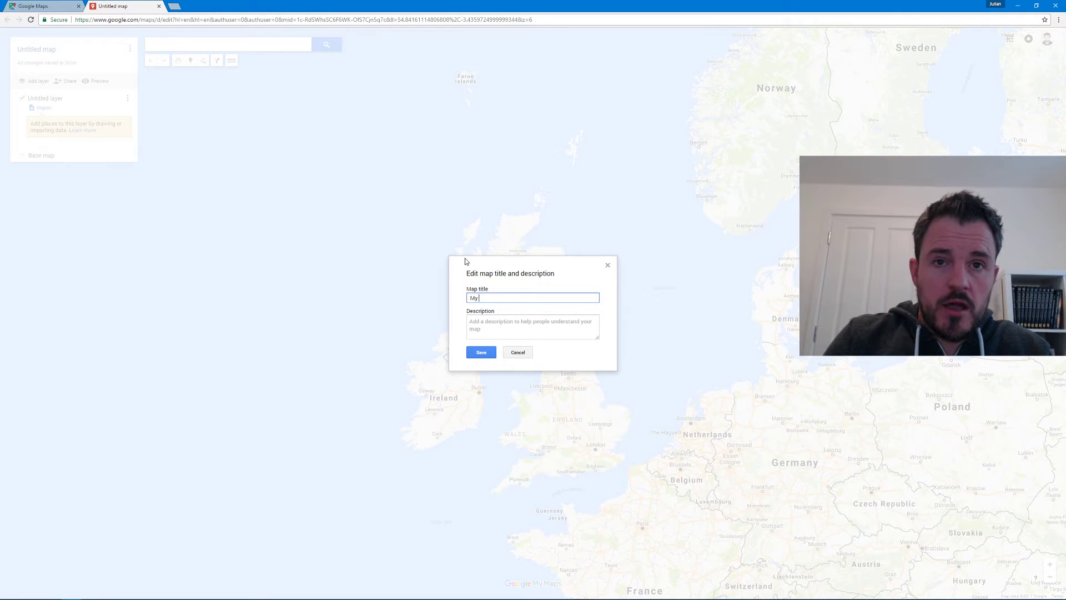
pyautogui.write('1st Map')
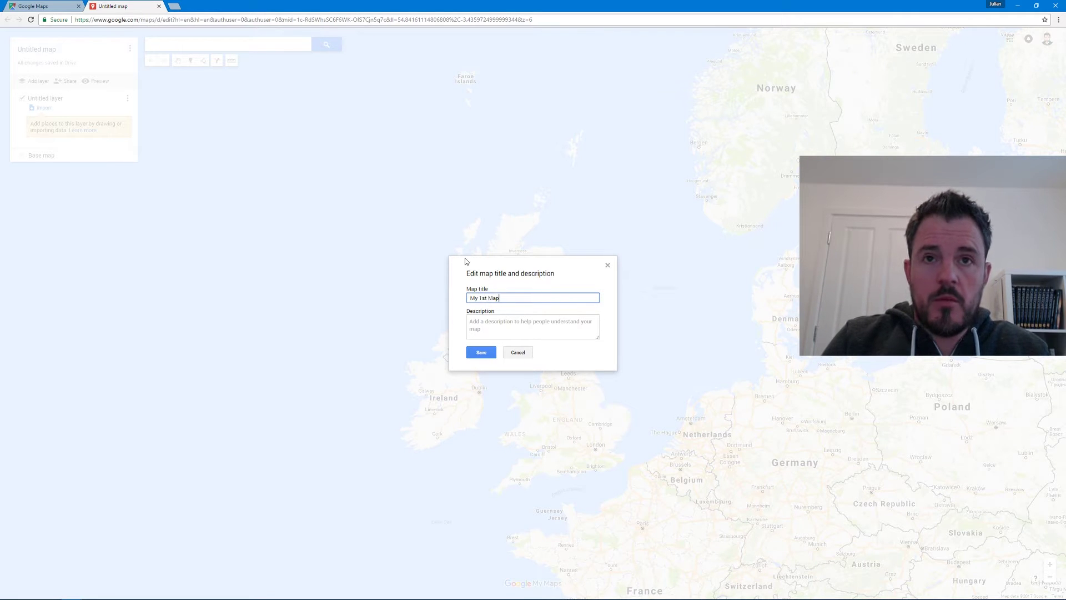
pyautogui.click(506, 322)
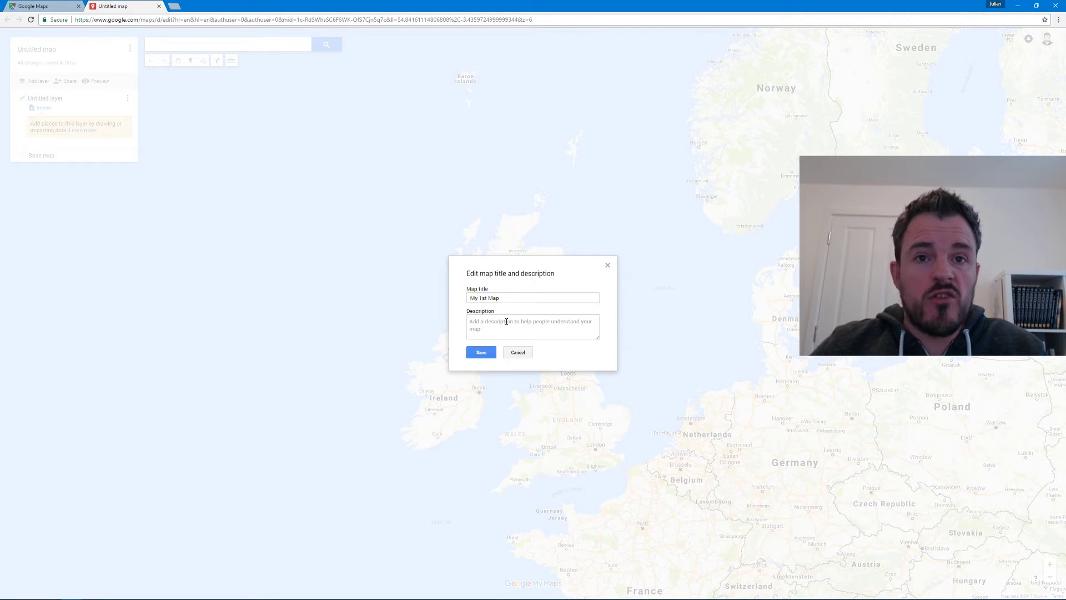
pyautogui.click(489, 350)
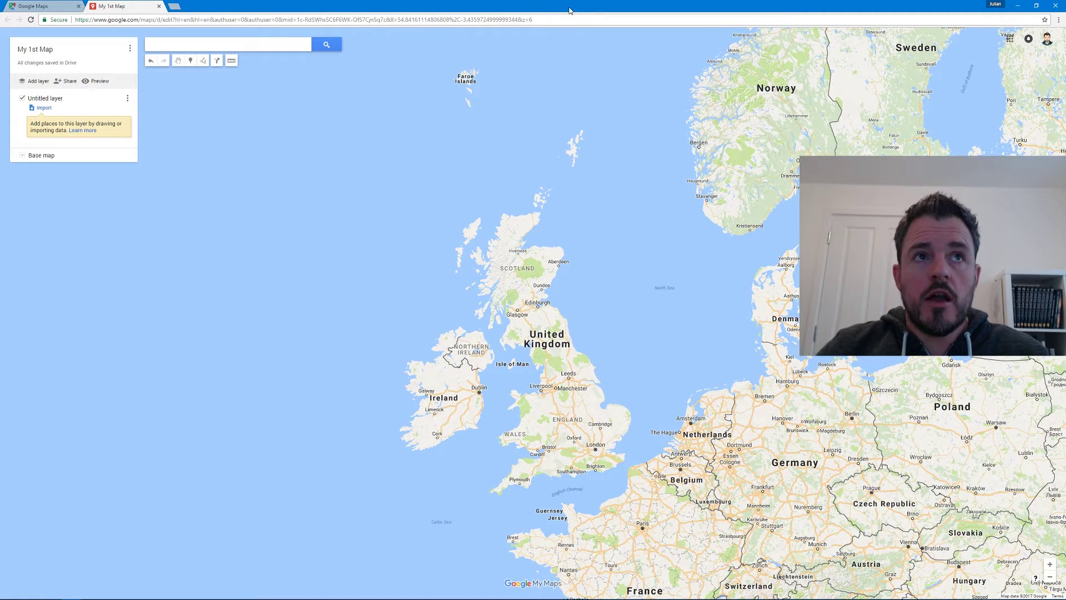
# Search the map for "start point" and choose the suggestion Start Point Lighthouse, Kingsbridge
pyautogui.click(267, 42)
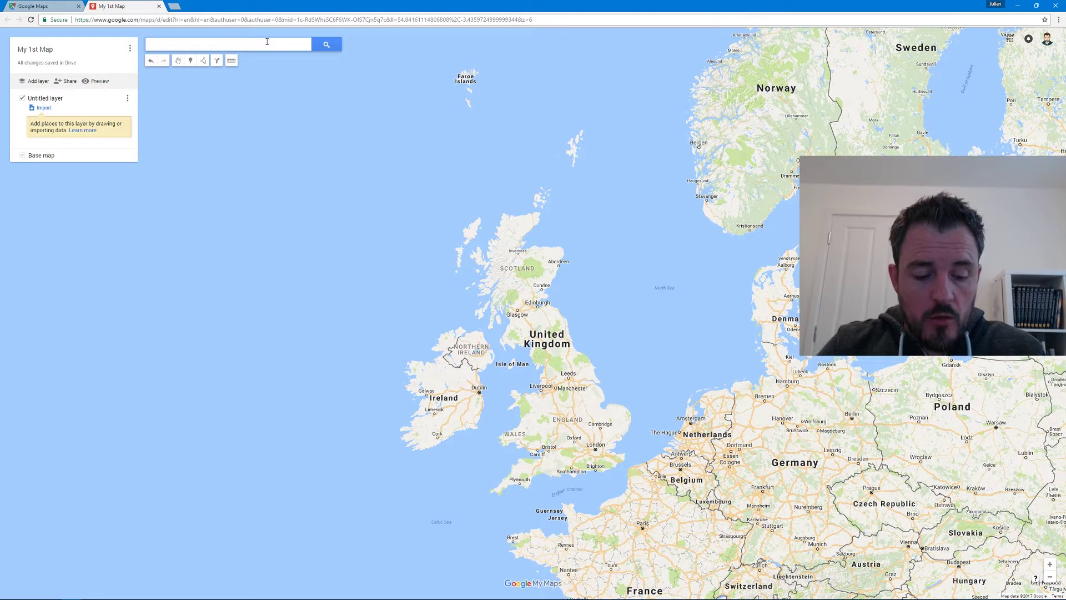
pyautogui.write('start ')
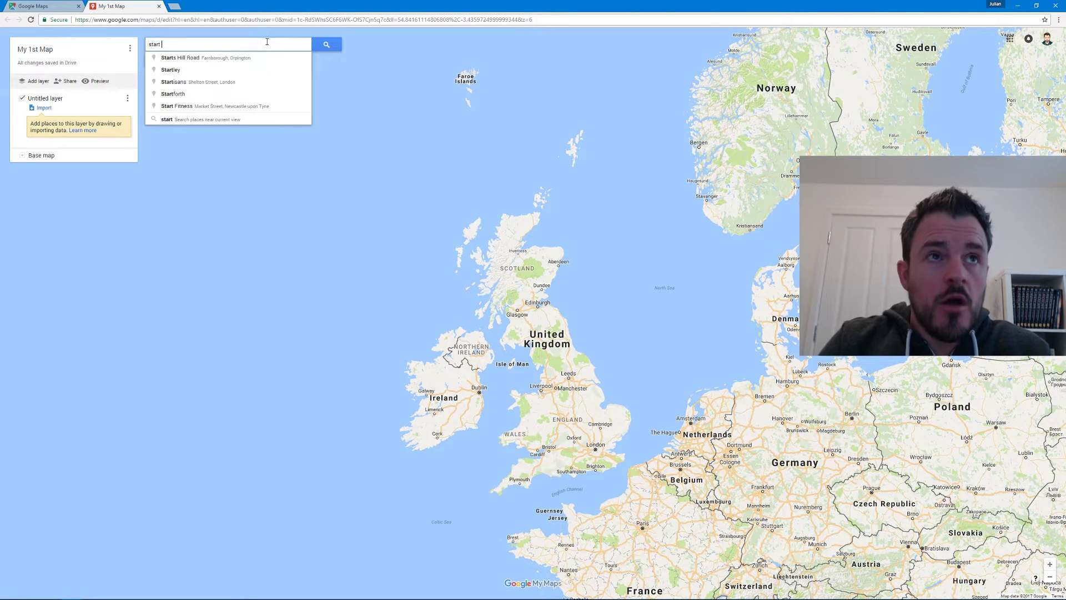
pyautogui.write('point')
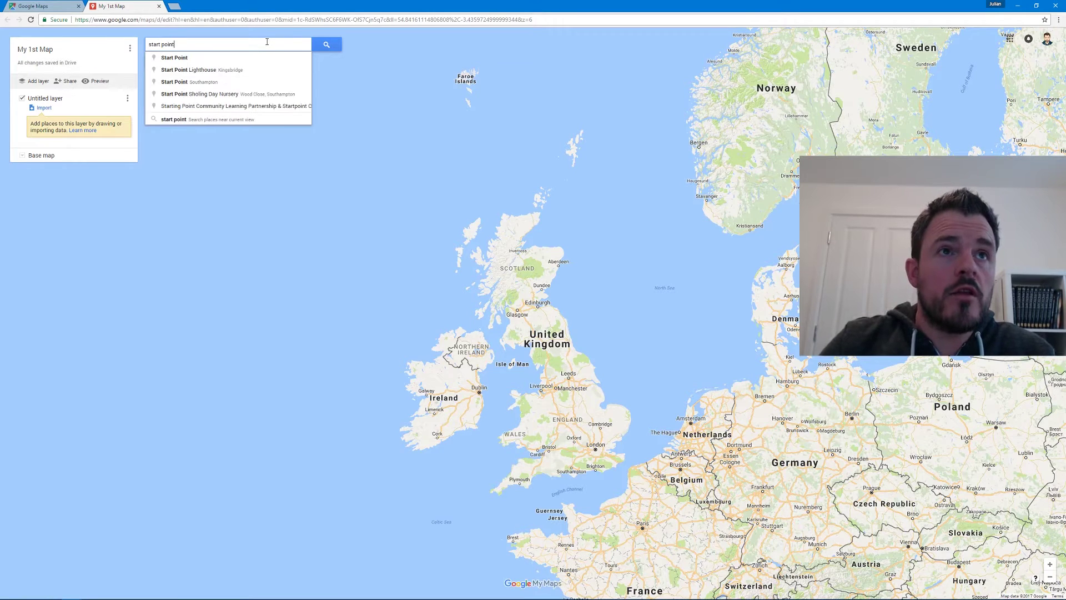
pyautogui.press('Down')
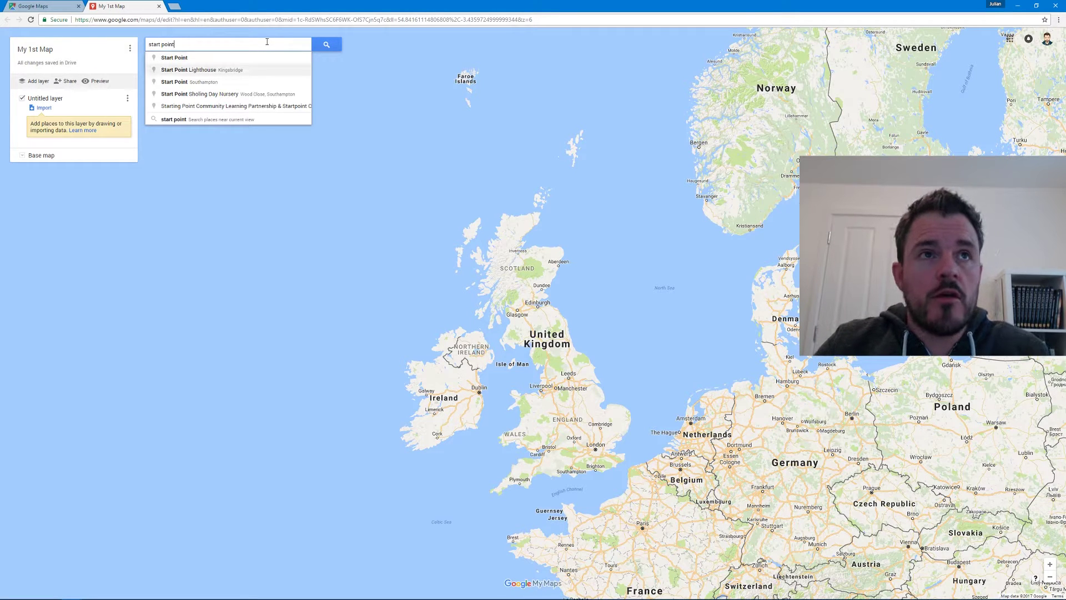
pyautogui.press('Return')
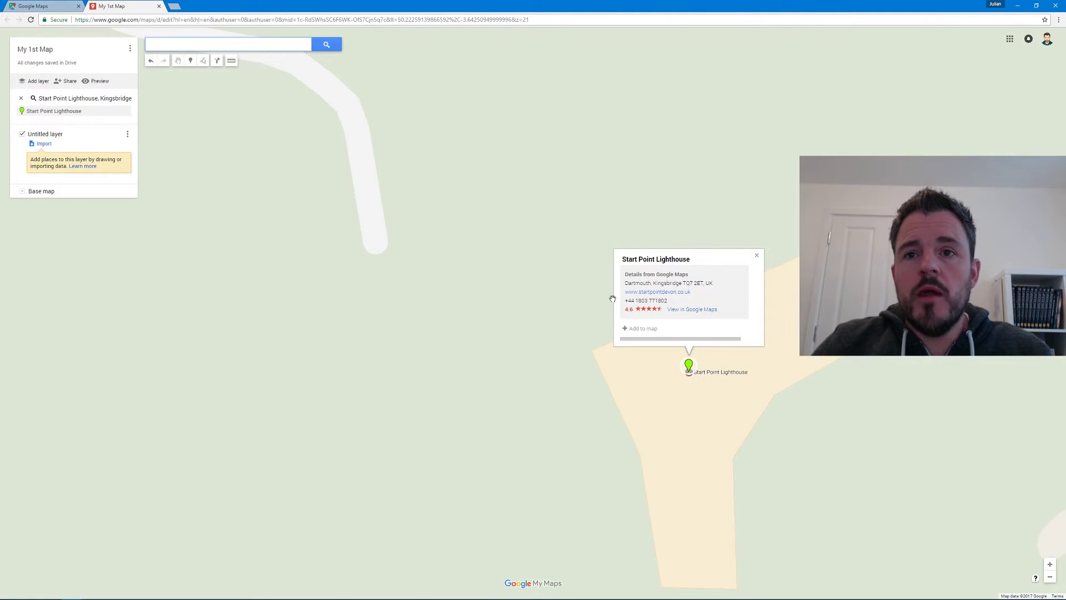
# Add the Start Point Lighthouse search result to the map's untitled layer
pyautogui.scroll(-1, 611, 297)
pyautogui.scroll(-1, 495, 266)
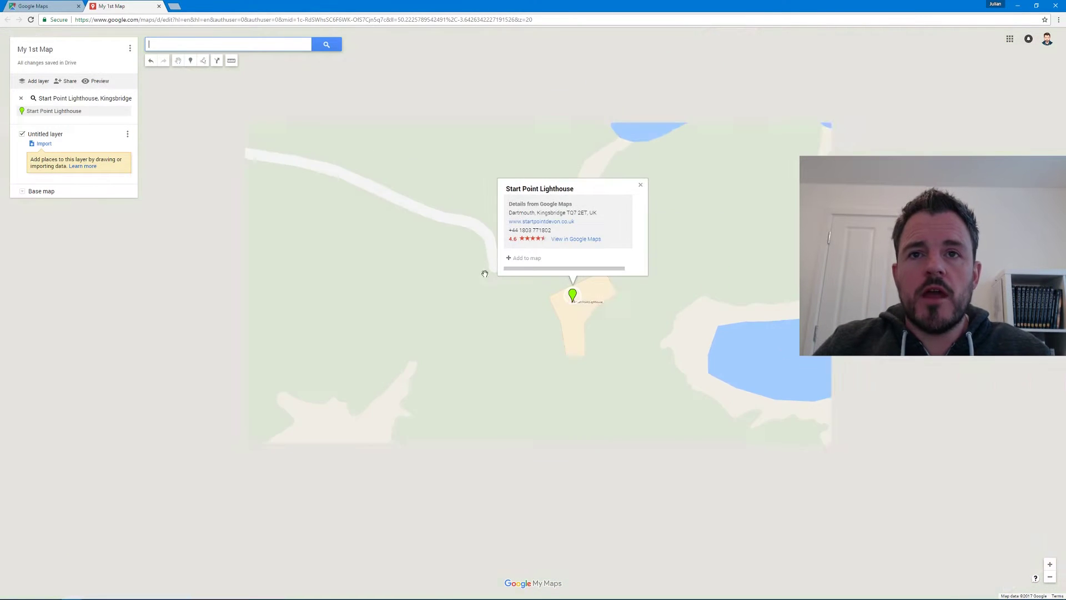
pyautogui.scroll(-1, 452, 279)
pyautogui.moveTo(432, 321); pyautogui.dragTo(468, 369)
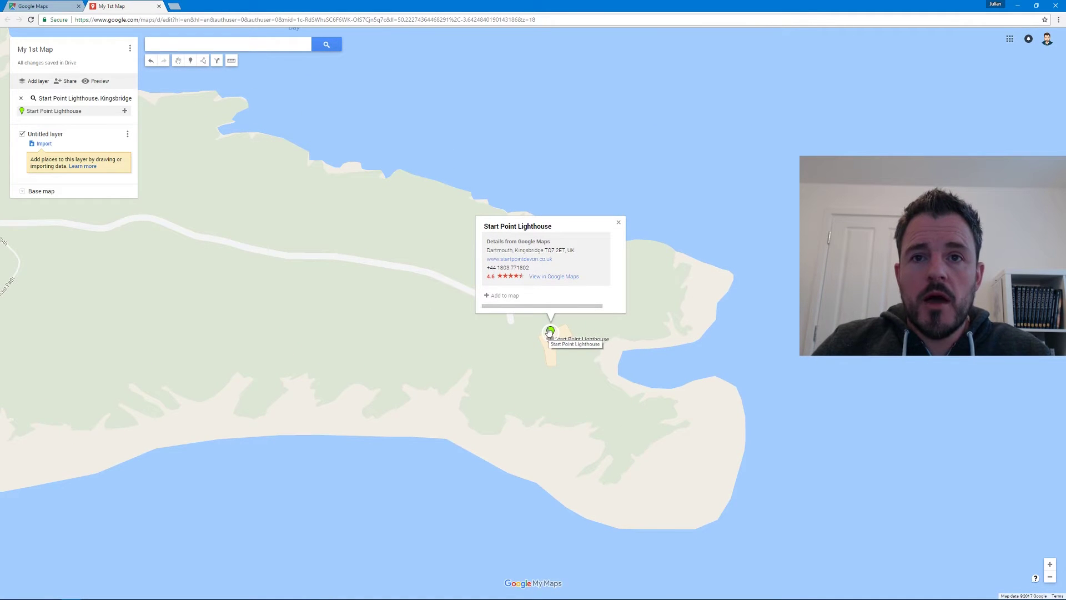
pyautogui.click(508, 296)
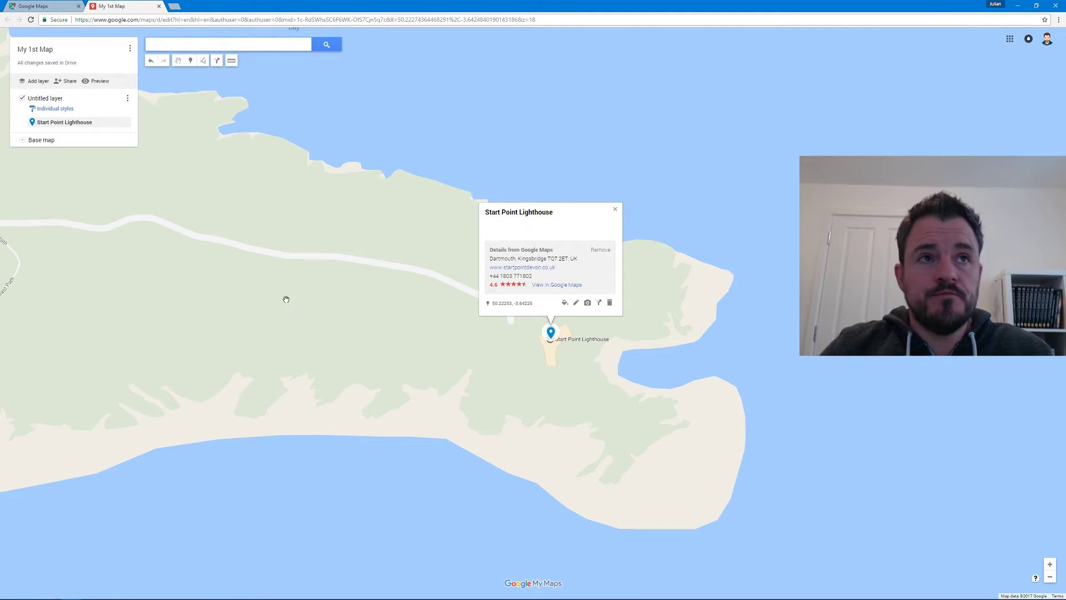
# Place a new marker on the National Coastwatch Prawle Point, along the coast southwest of Start Point Lighthouse
pyautogui.scroll(-3, 286, 300)
pyautogui.scroll(1, 424, 417)
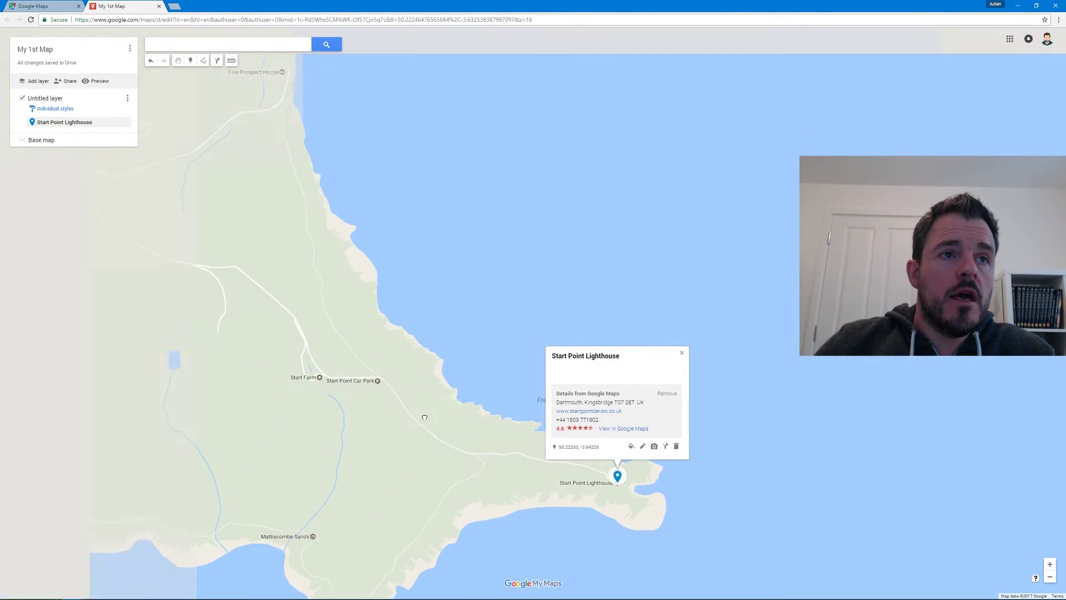
pyautogui.scroll(-1, 330, 219)
pyautogui.moveTo(288, 160); pyautogui.dragTo(413, 141)
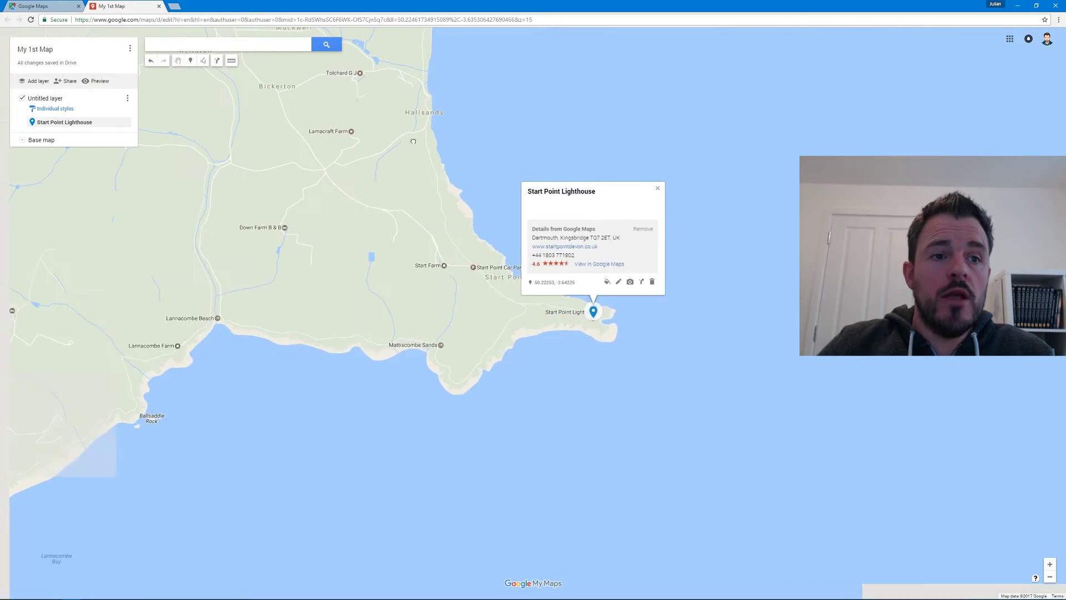
pyautogui.moveTo(266, 361); pyautogui.dragTo(386, 246)
pyautogui.moveTo(76, 413); pyautogui.dragTo(441, 320)
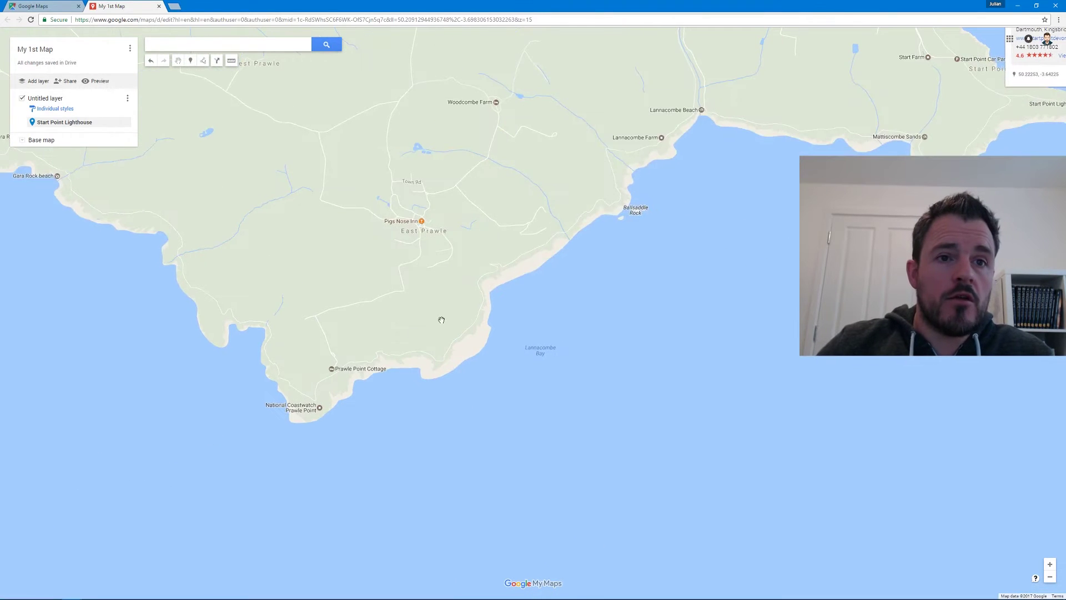
pyautogui.scroll(1, 332, 411)
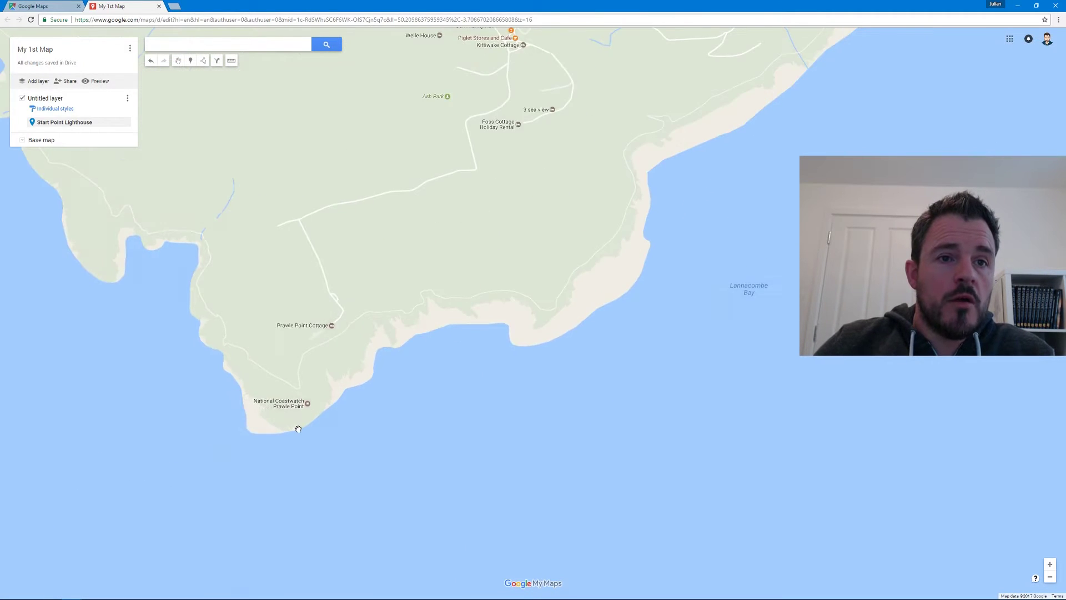
pyautogui.scroll(1, 298, 429)
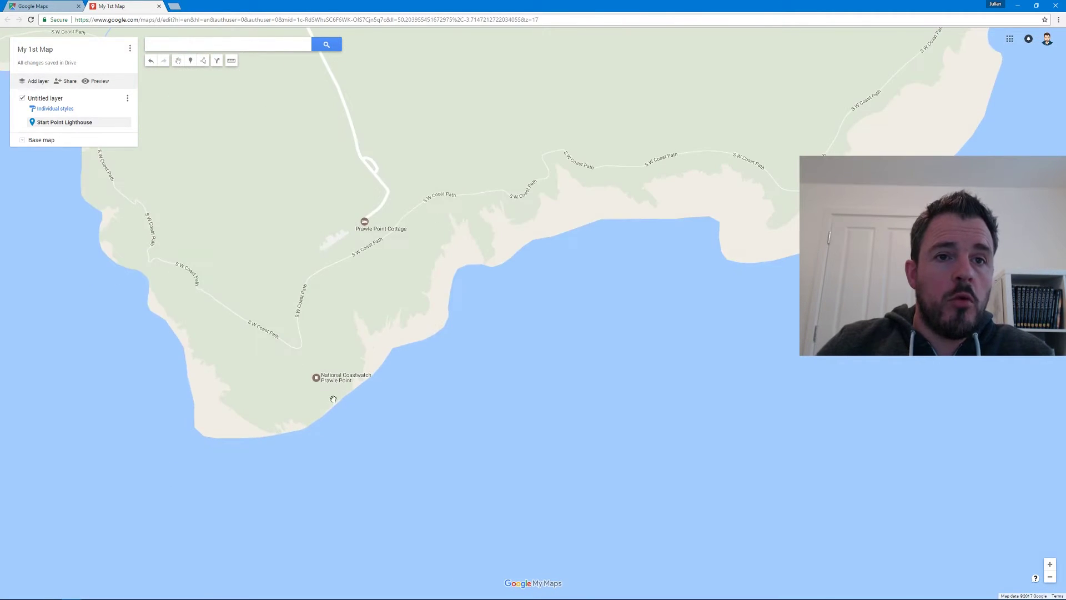
pyautogui.click(191, 61)
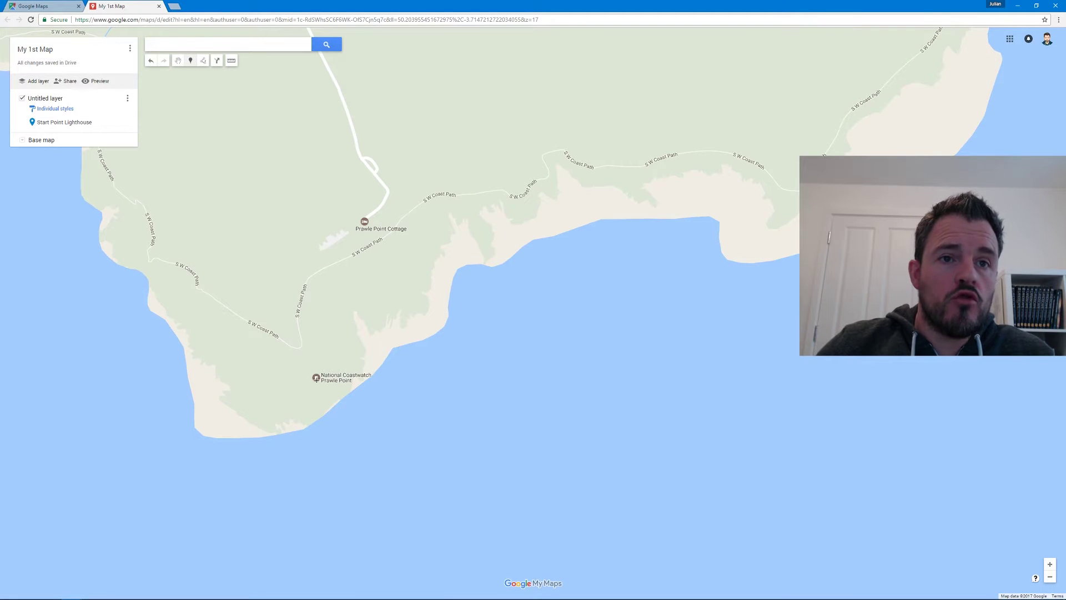
pyautogui.click(315, 378)
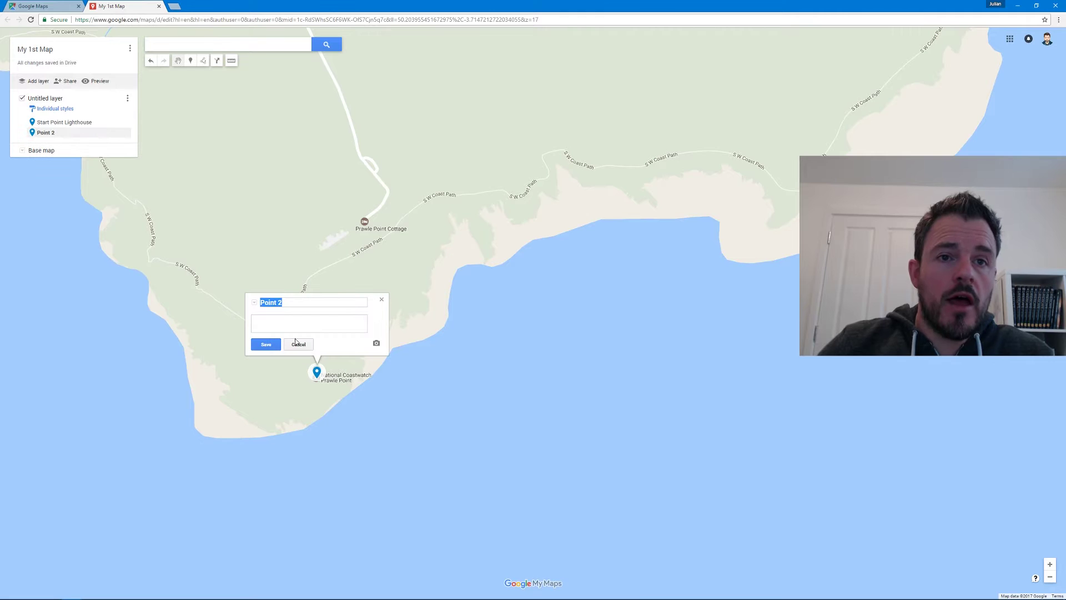
# Name the new marker "Prawle Point" and save it
pyautogui.write('Pra')
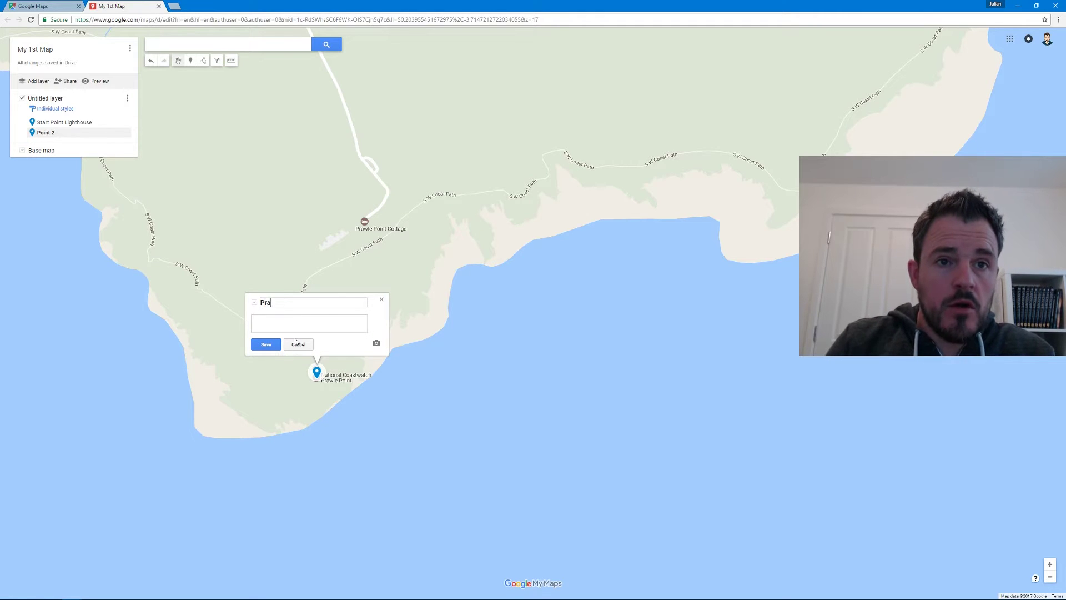
pyautogui.write('wle Point')
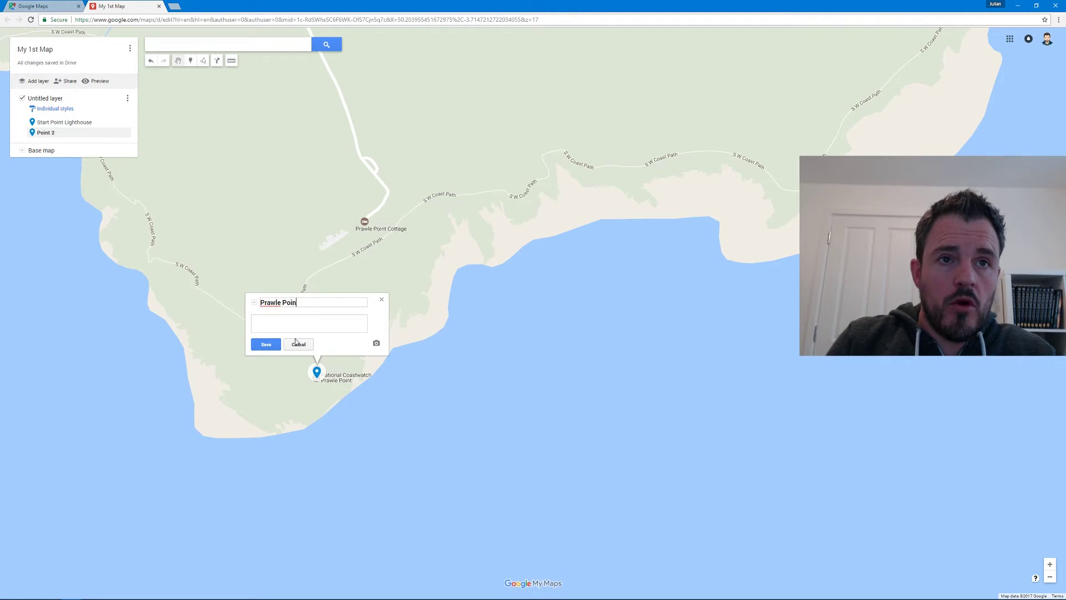
pyautogui.click(275, 345)
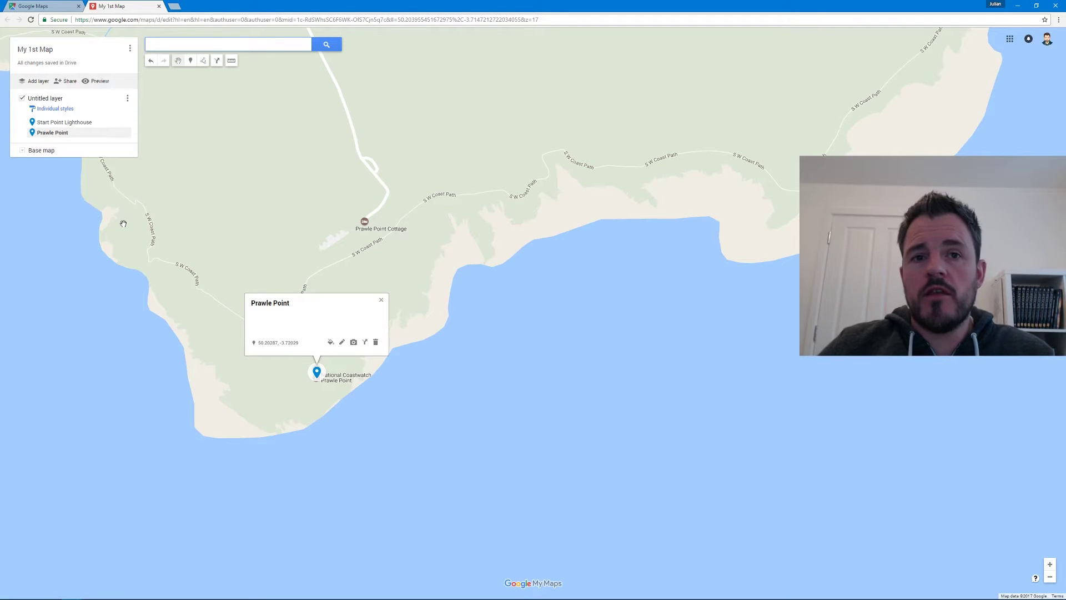
# View the saved Start Point Lighthouse and Prawle Point places from the layer's list
pyautogui.click(86, 123)
pyautogui.click(64, 132)
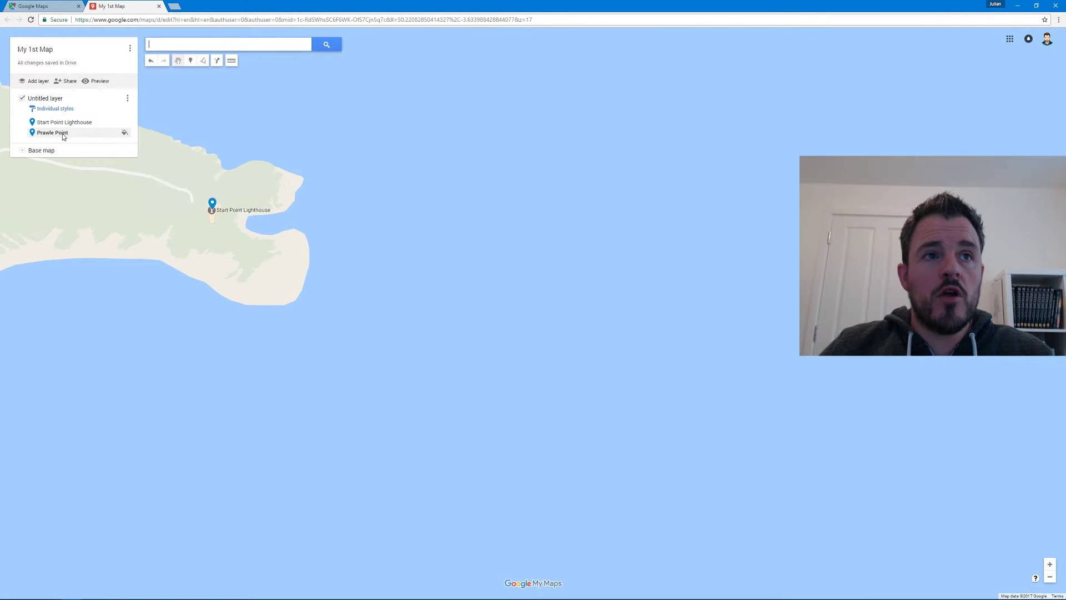
pyautogui.click(66, 125)
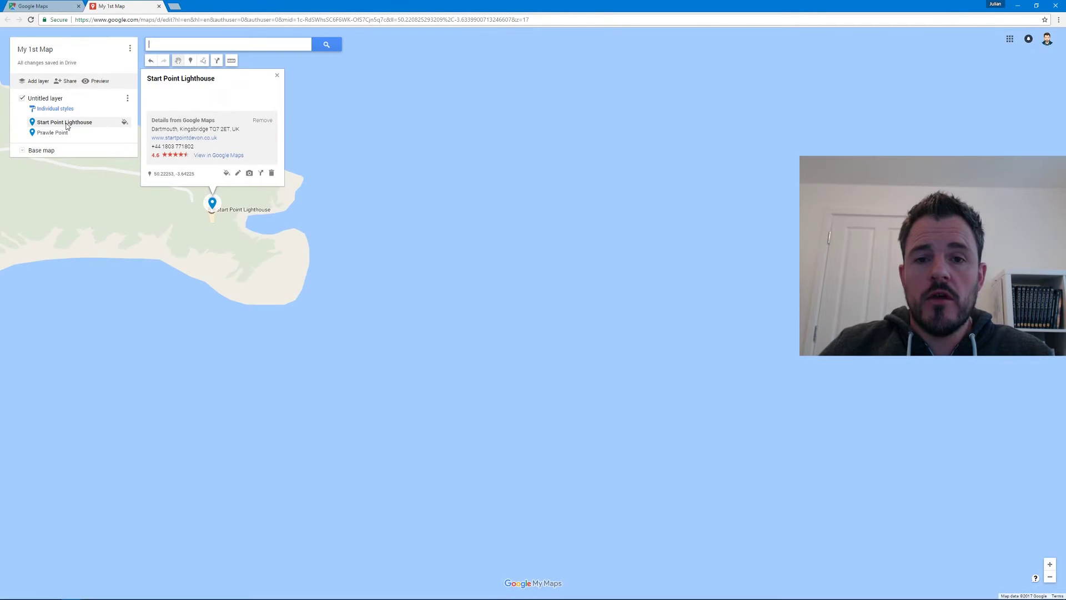
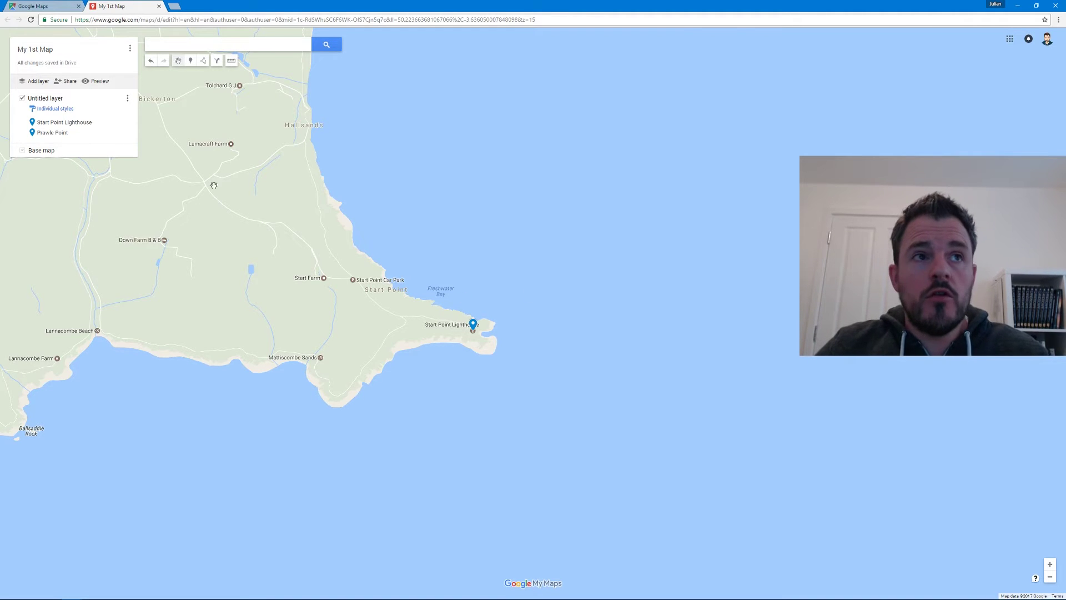
# Change the colour of the Start Point Lighthouse marker to yellow-orange
pyautogui.click(68, 124)
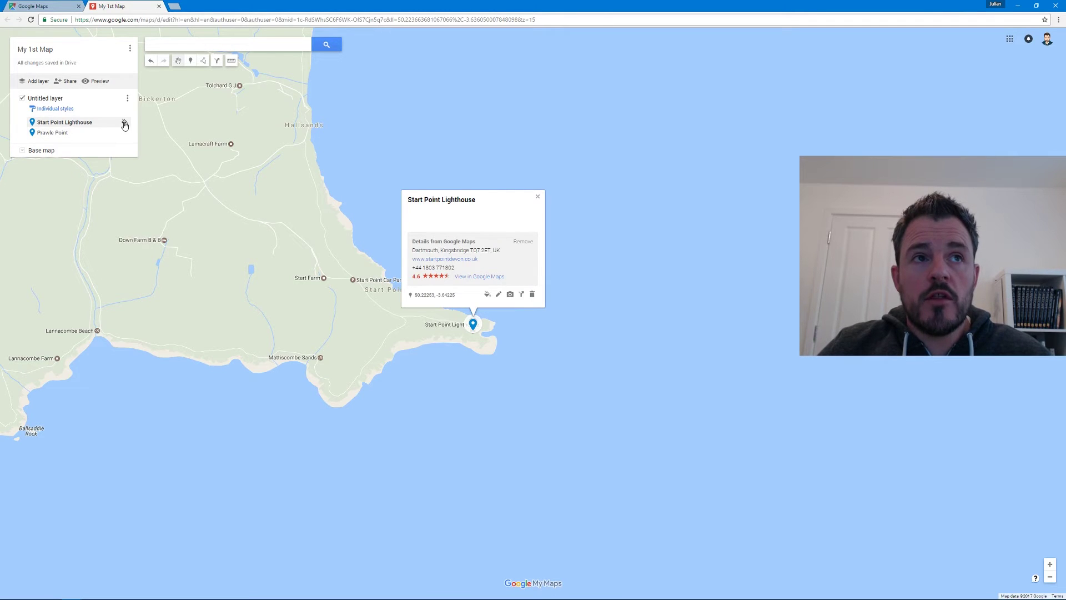
pyautogui.click(487, 296)
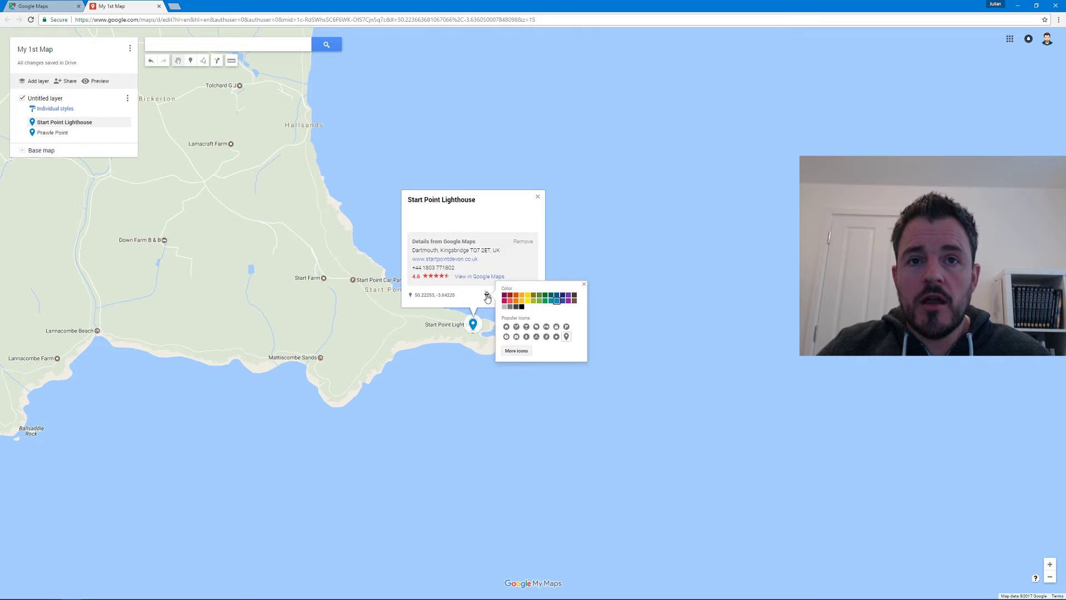
pyautogui.click(524, 302)
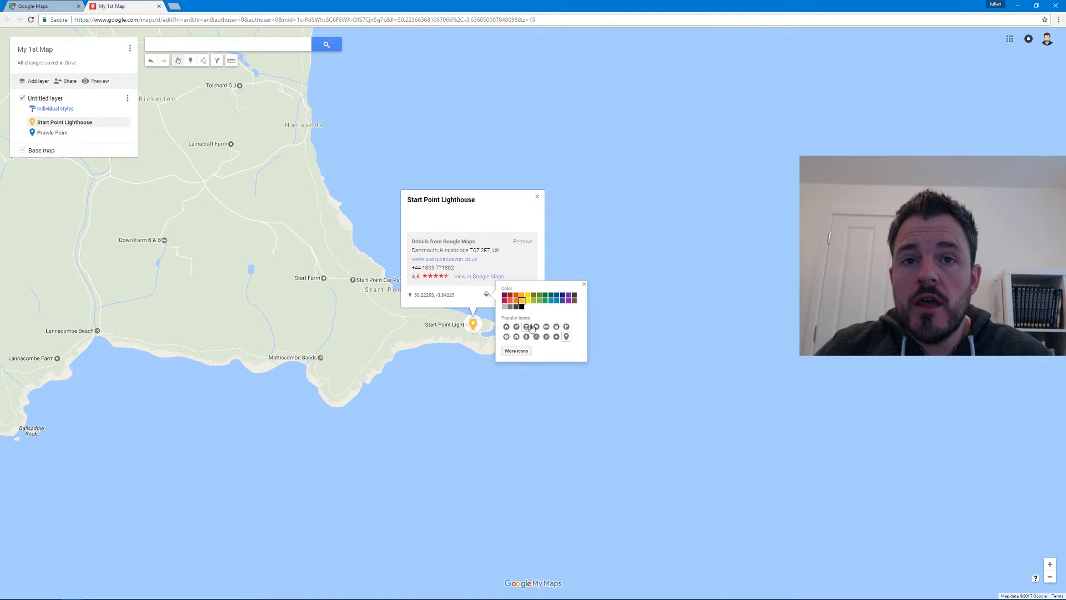
# Replace the Start Point Lighthouse marker's pin with a round pictogram from the full icon collection
pyautogui.click(525, 350)
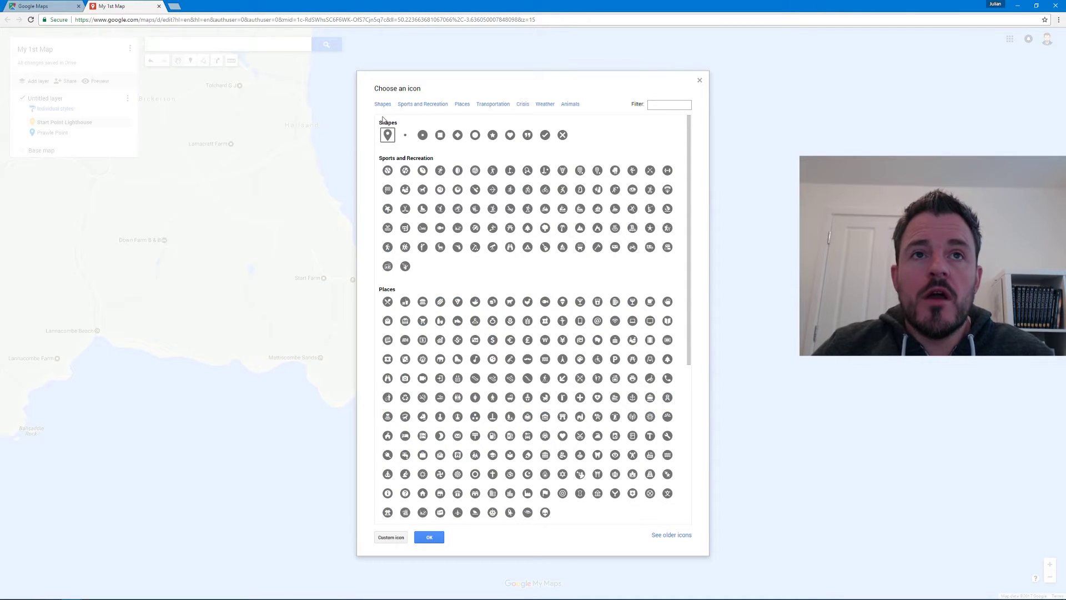
pyautogui.click(423, 105)
pyautogui.click(462, 107)
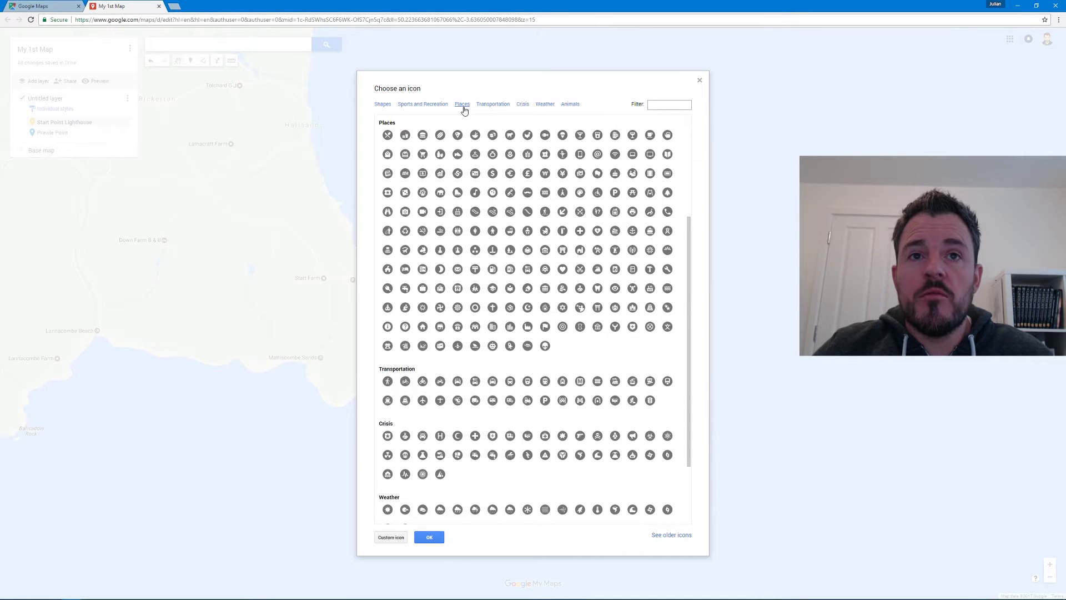
pyautogui.click(388, 381)
pyautogui.click(426, 538)
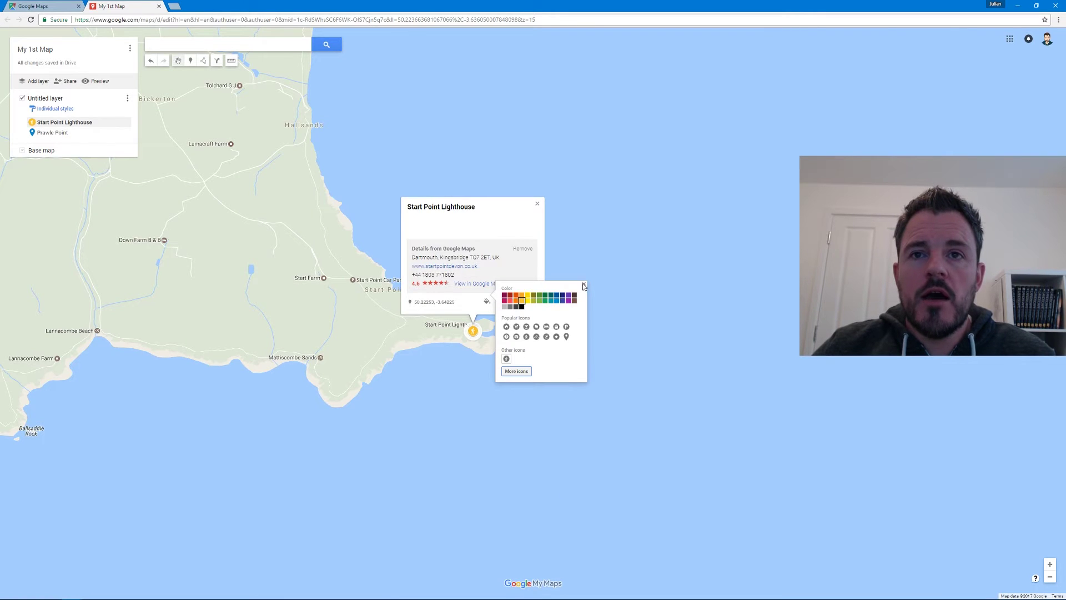
pyautogui.click(535, 374)
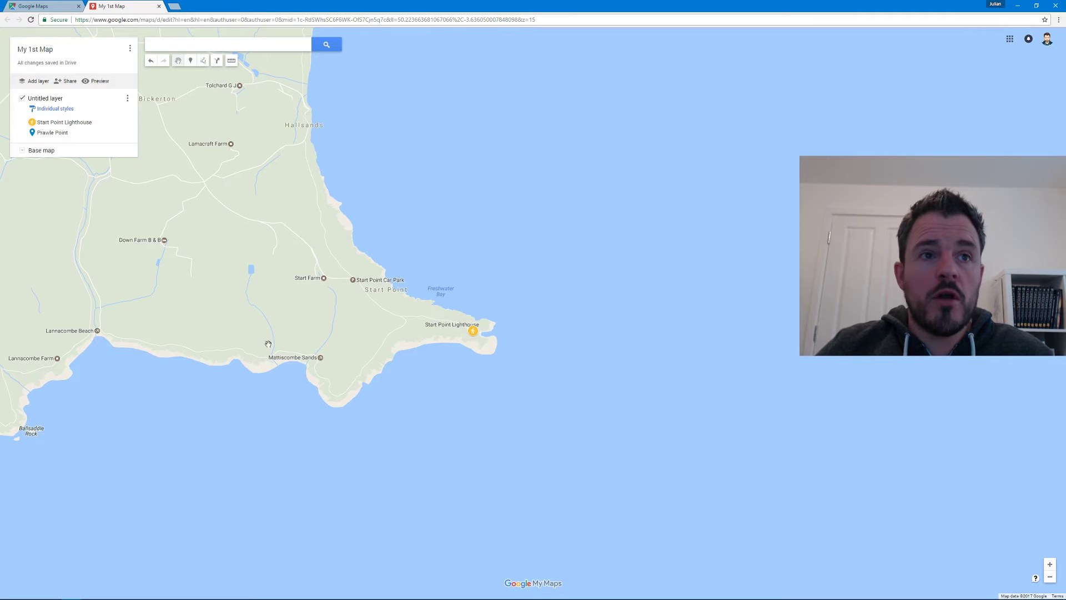
# Change the Prawle Point marker's colour to green and its icon to the camera
pyautogui.scroll(-1, 247, 350)
pyautogui.moveTo(247, 350); pyautogui.dragTo(350, 267)
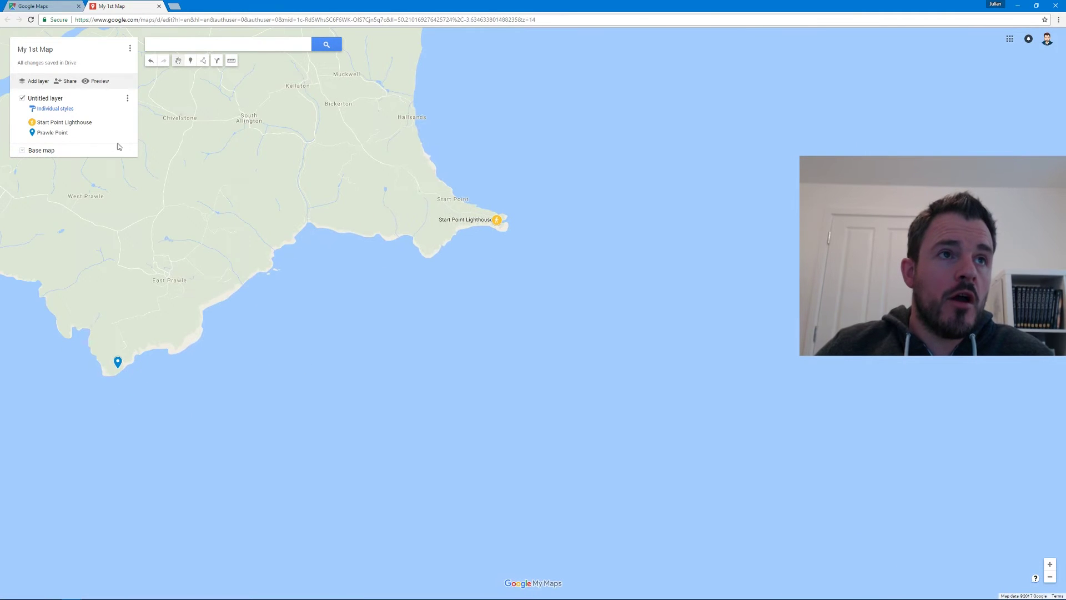
pyautogui.click(53, 133)
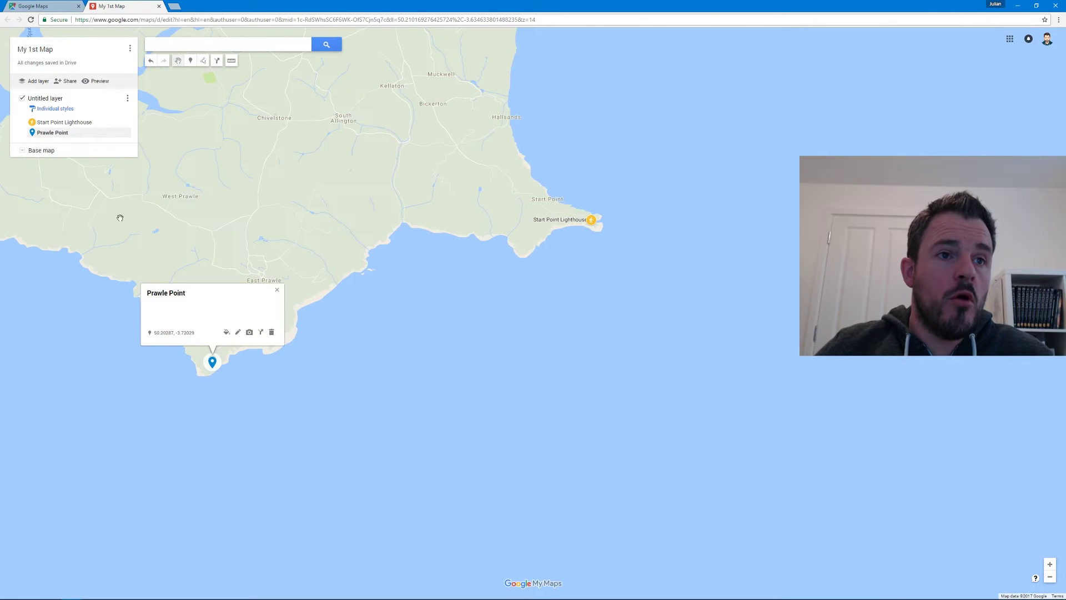
pyautogui.click(227, 332)
pyautogui.click(285, 337)
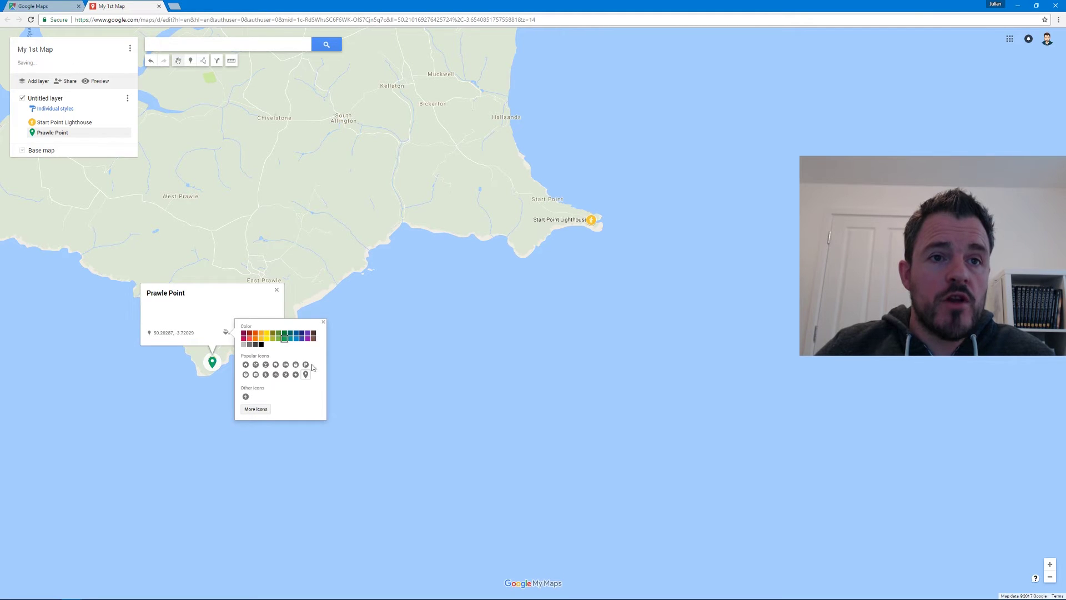
pyautogui.click(255, 374)
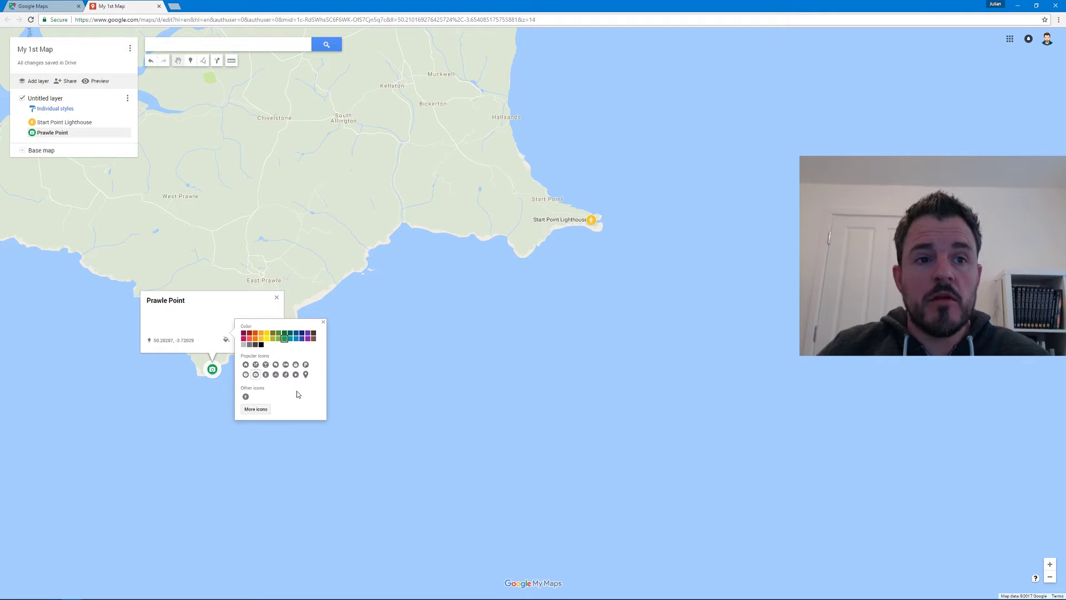
pyautogui.click(323, 322)
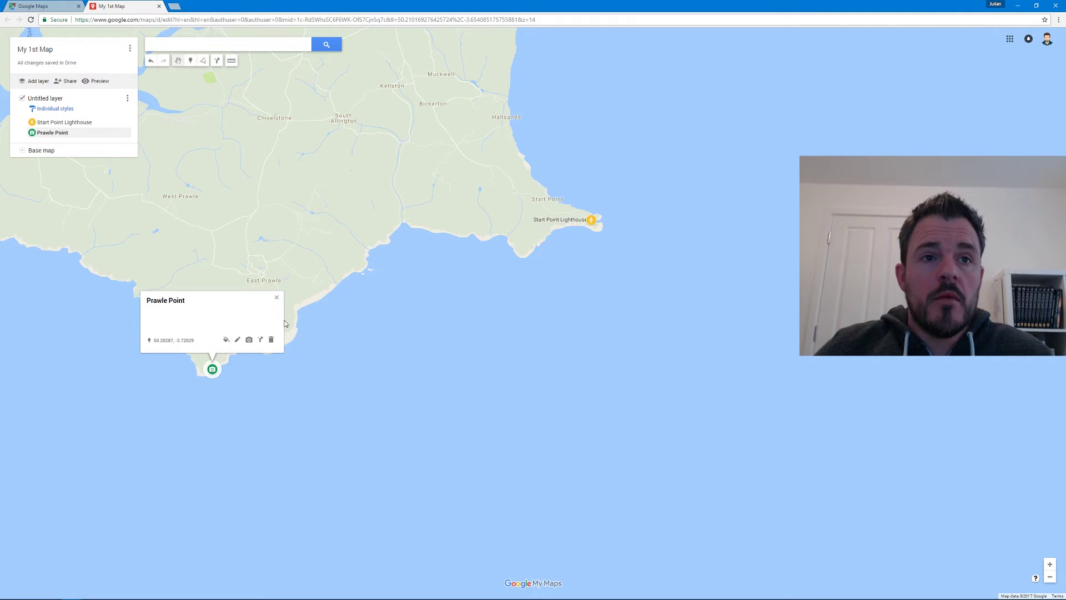
pyautogui.click(277, 300)
# Rename the untitled layer as "Lighthouses"
pyautogui.scroll(-1, 384, 341)
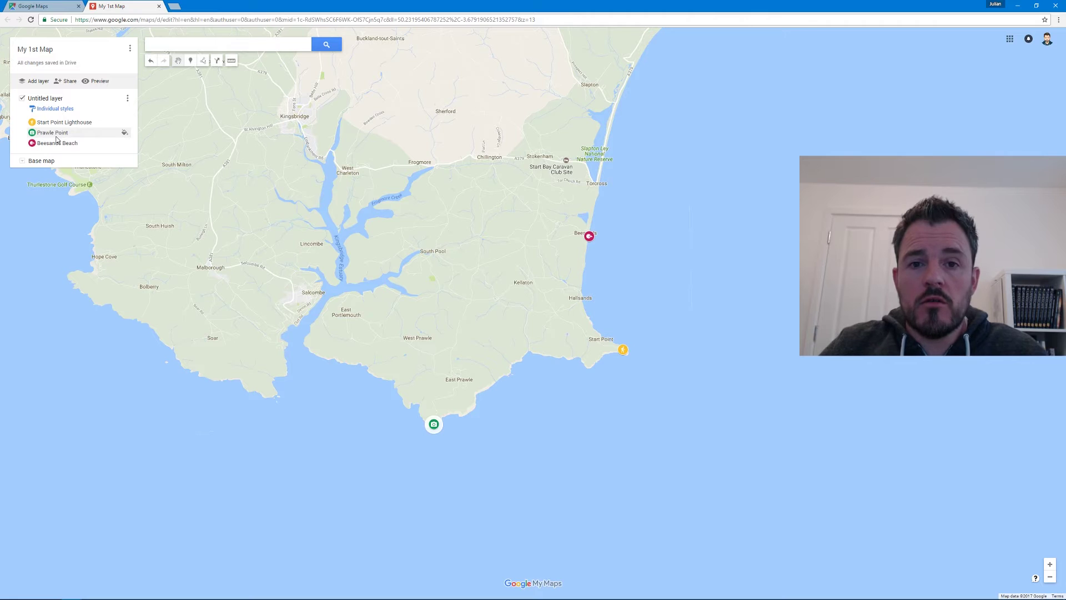
pyautogui.click(55, 100)
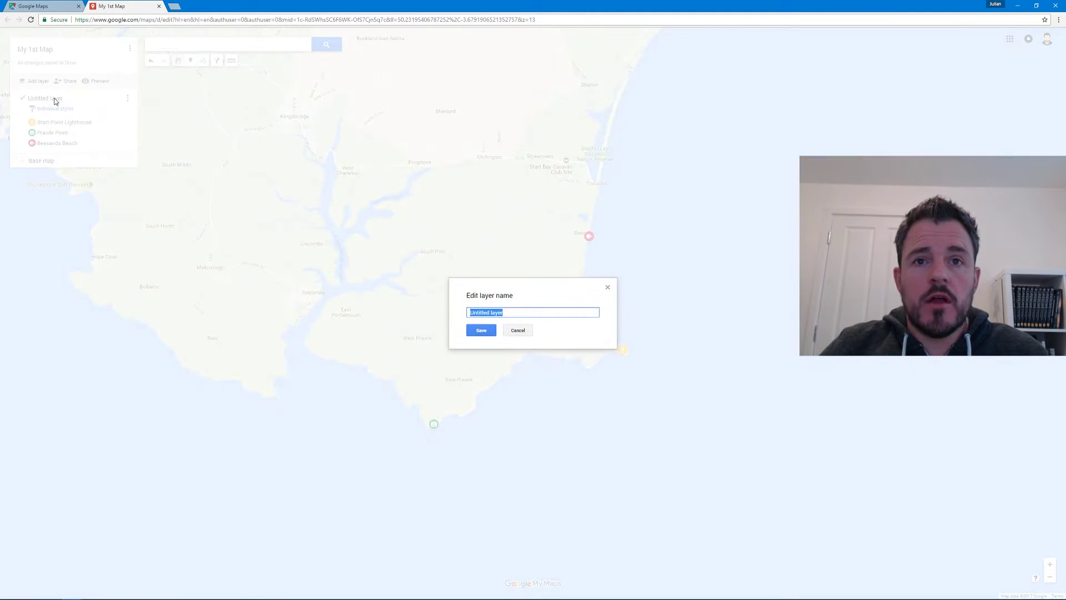
pyautogui.write('Li')
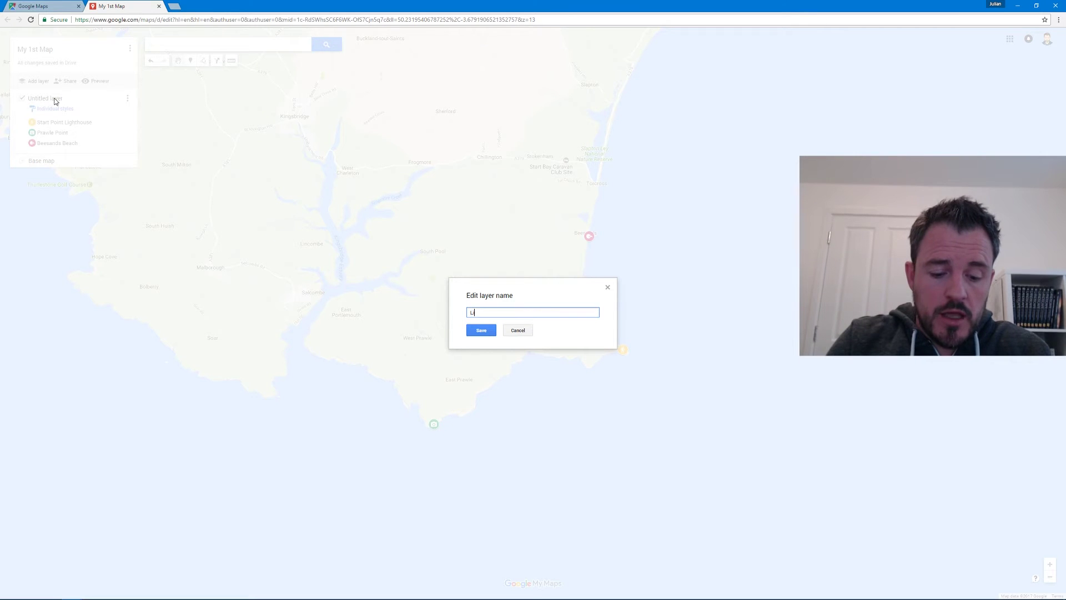
pyautogui.write('ghthouses')
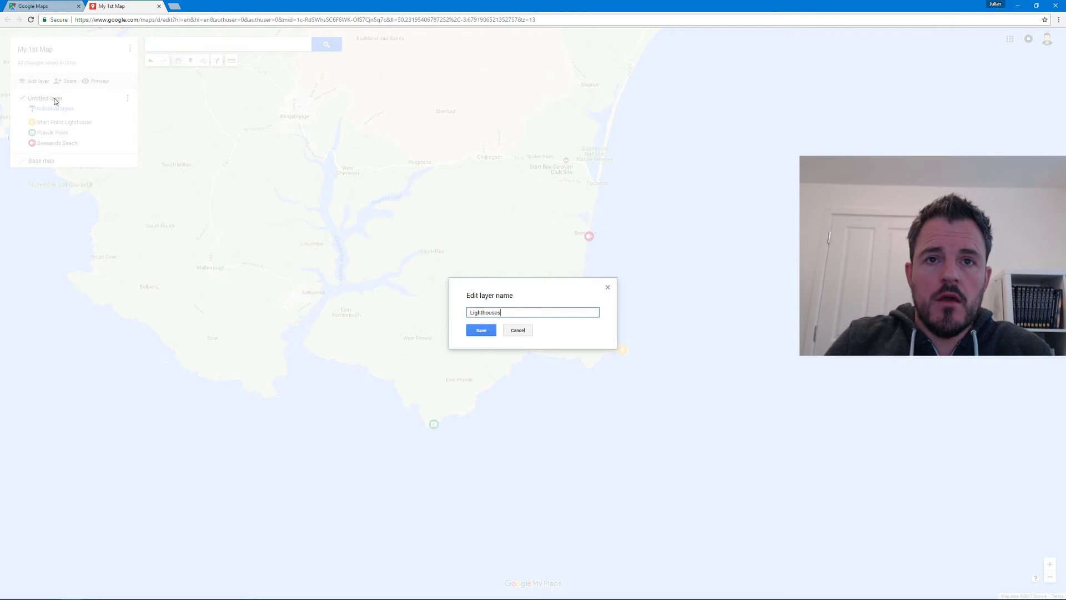
pyautogui.press('Return')
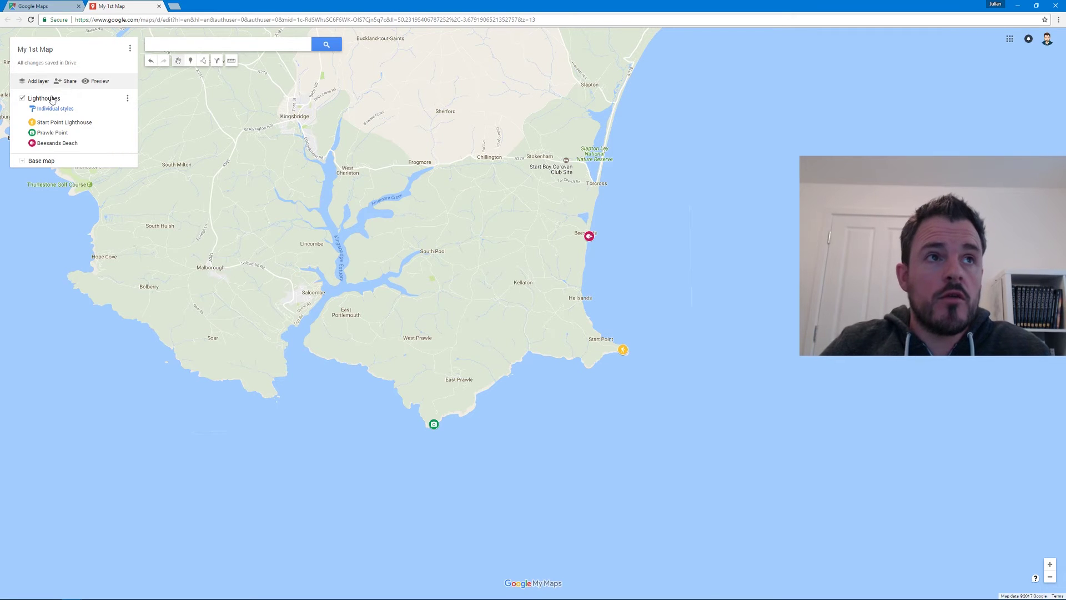
# Add a second layer to the map and name it "Beaches"
pyautogui.click(38, 81)
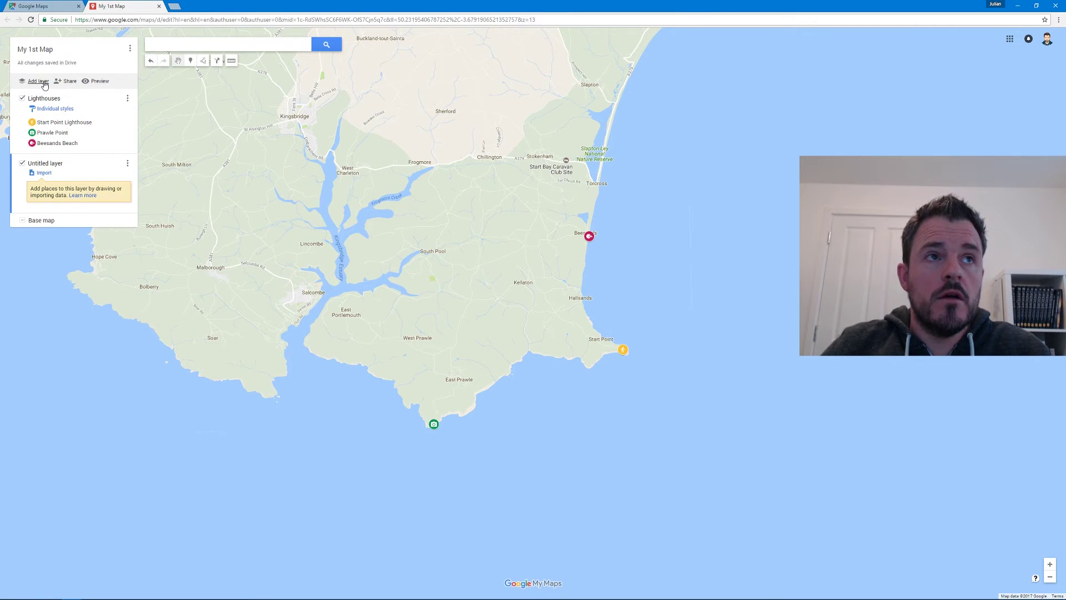
pyautogui.click(39, 163)
pyautogui.write('Beaches')
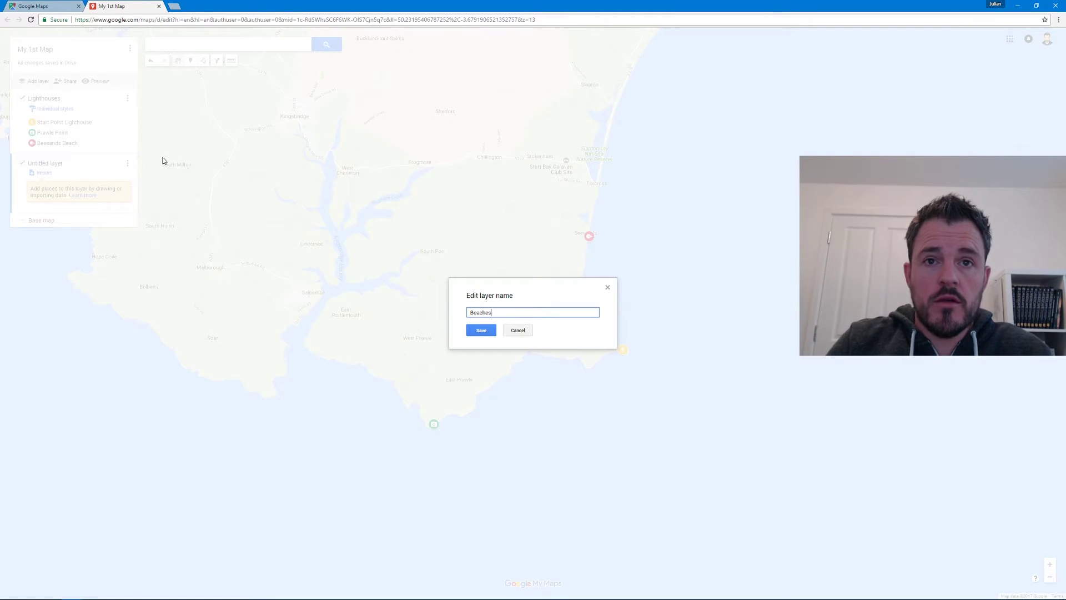
pyautogui.press('Return')
# Move the Beesands Beach and Prawle Point places from the Lighthouses layer into the Beaches layer
pyautogui.moveTo(108, 148)
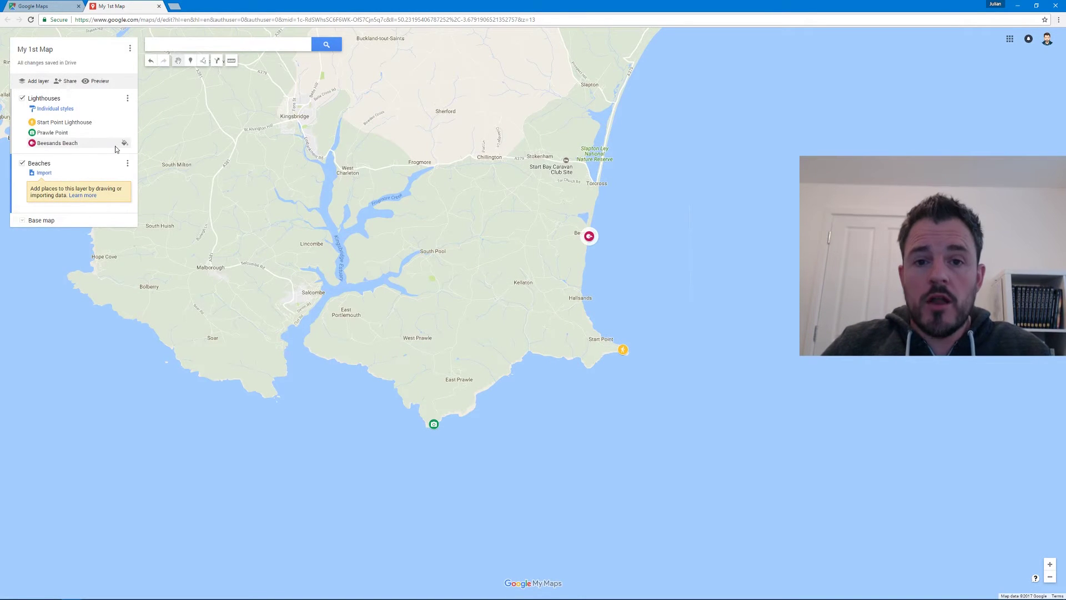
pyautogui.click(63, 143)
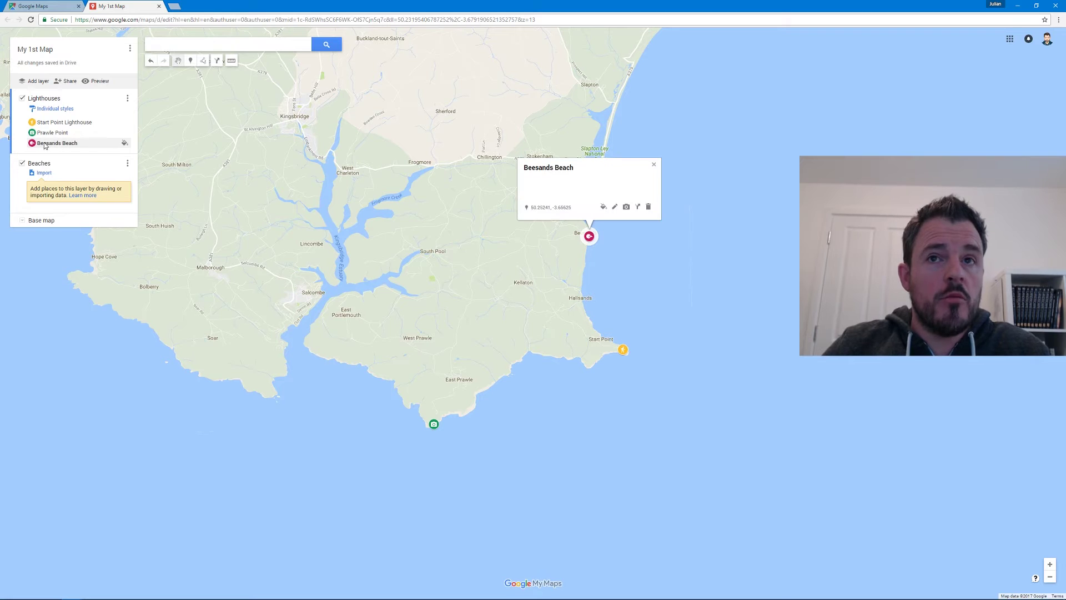
pyautogui.moveTo(38, 146); pyautogui.dragTo(63, 178)
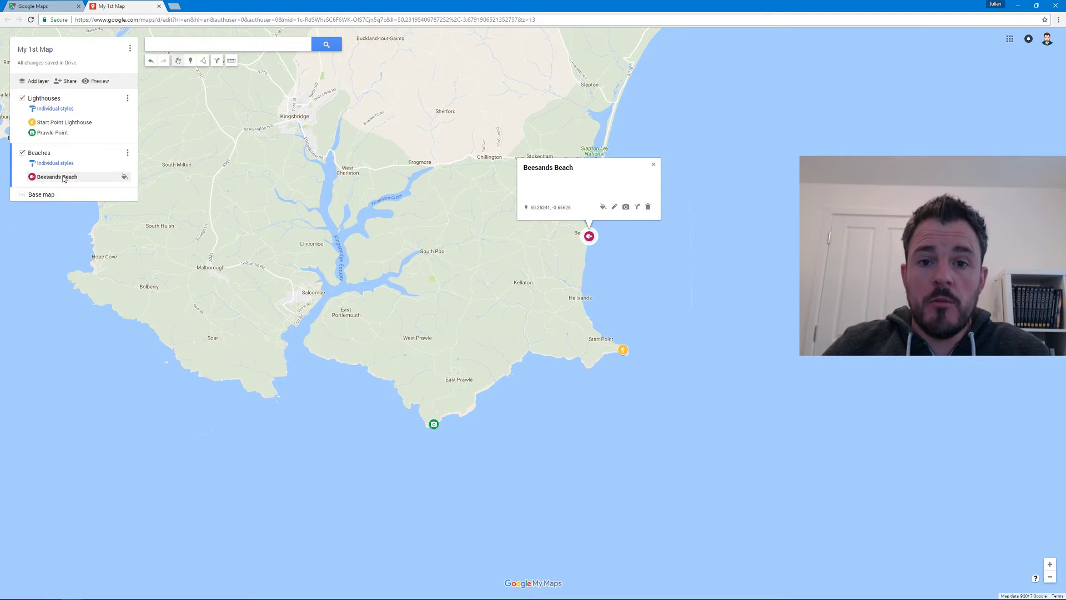
pyautogui.click(35, 134)
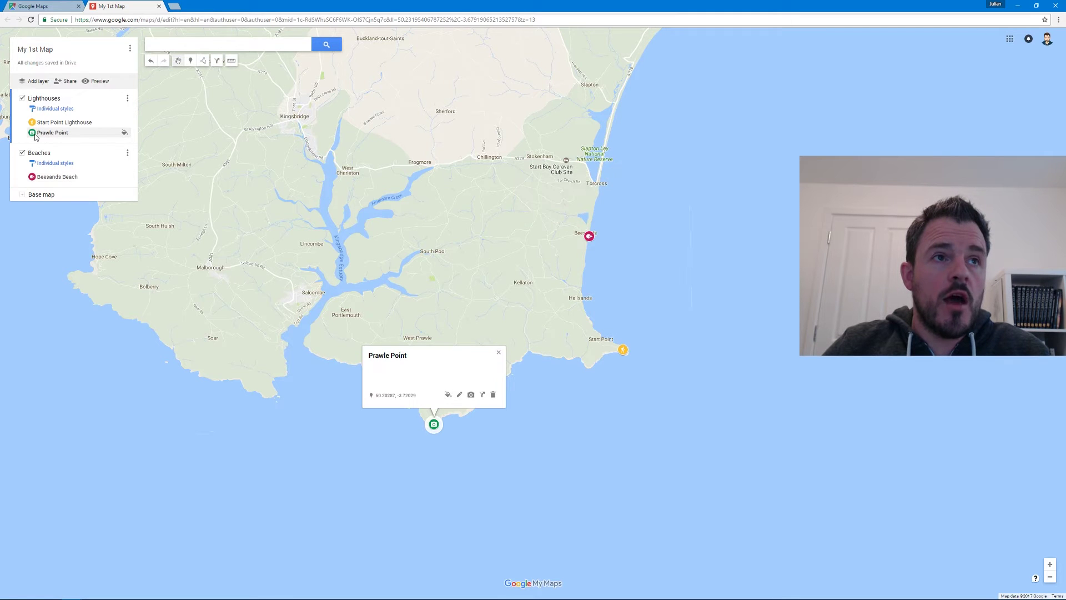
pyautogui.moveTo(35, 134); pyautogui.dragTo(125, 165)
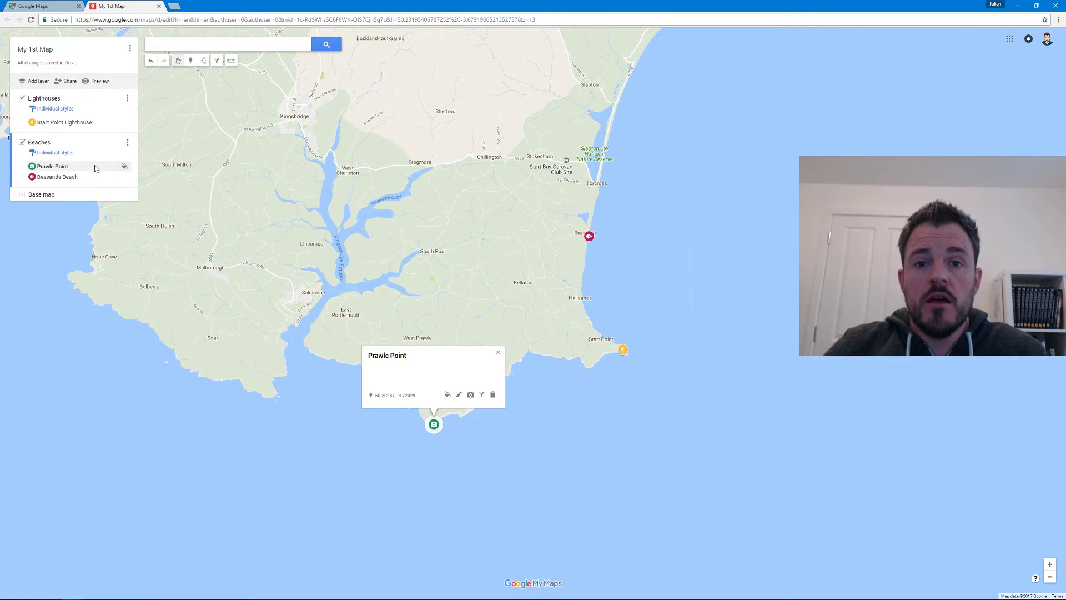
# Hide and show the Beaches layer, and toggle the visibility of the Lighthouses layer
pyautogui.click(22, 144)
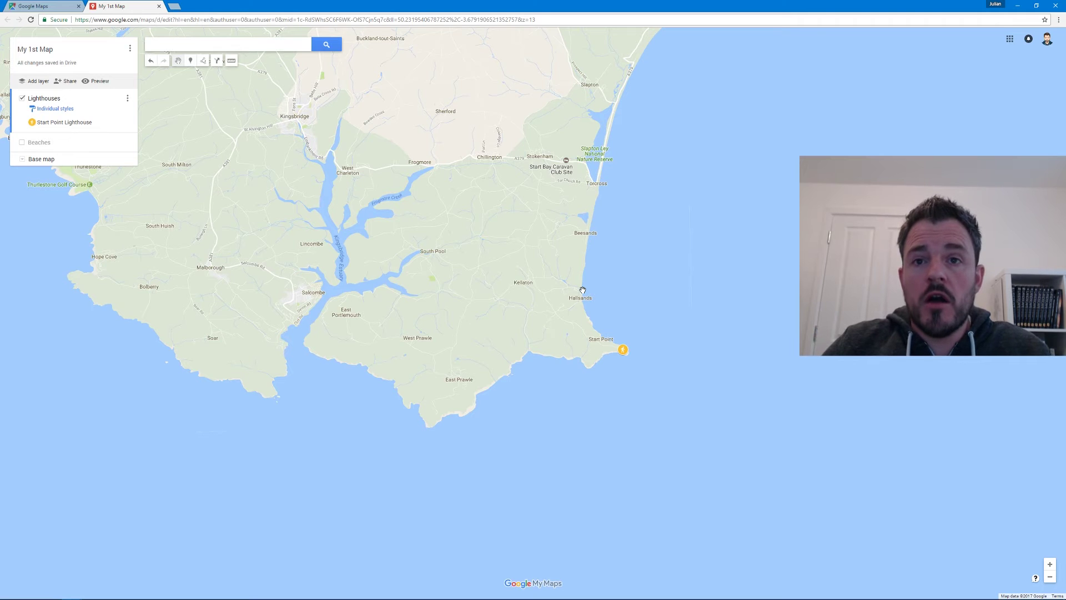
pyautogui.click(22, 143)
pyautogui.click(22, 98)
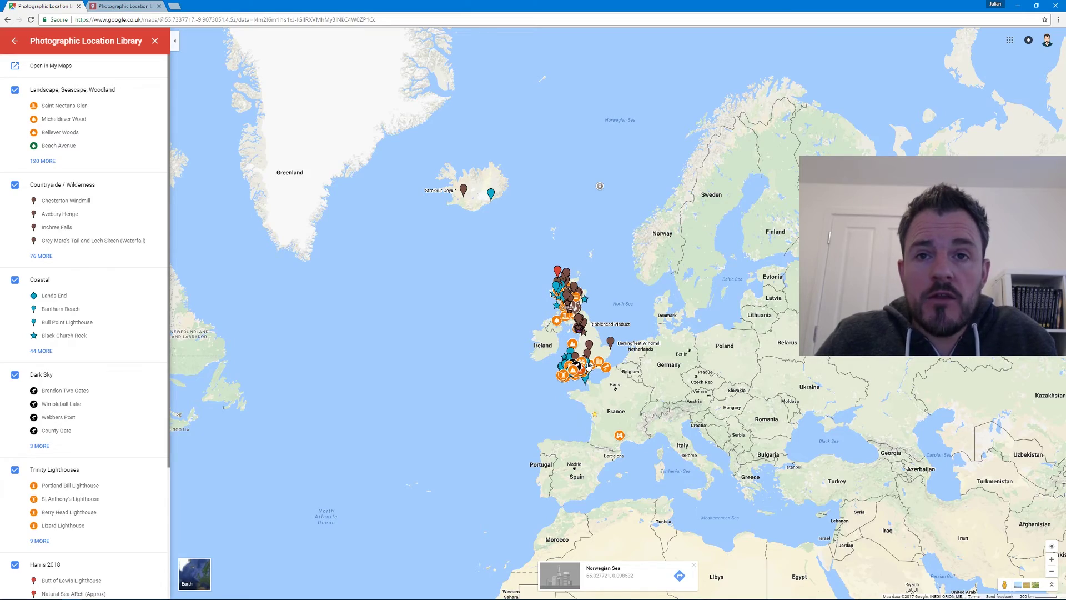
# In the Photographic Location Library's southwest England area, hide the Landscape, Seascape, Woodland, Countryside / Wilderness, Coastal, Trinity Lighthouses and Harris 2018 layers
pyautogui.scroll(1, 588, 367)
pyautogui.scroll(3, 589, 367)
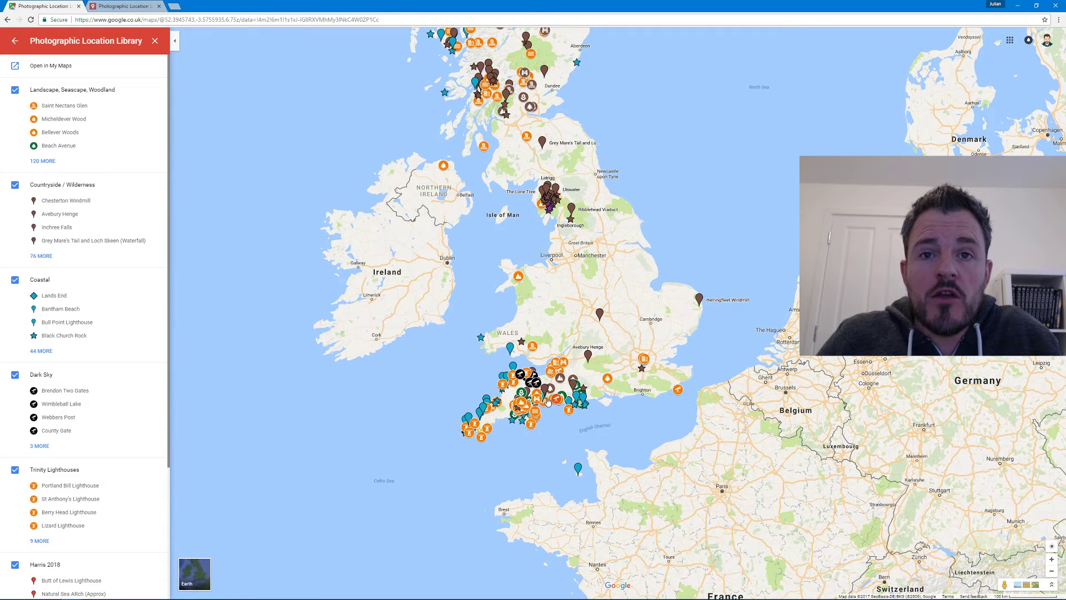
pyautogui.scroll(1, 546, 407)
pyautogui.scroll(3, 546, 407)
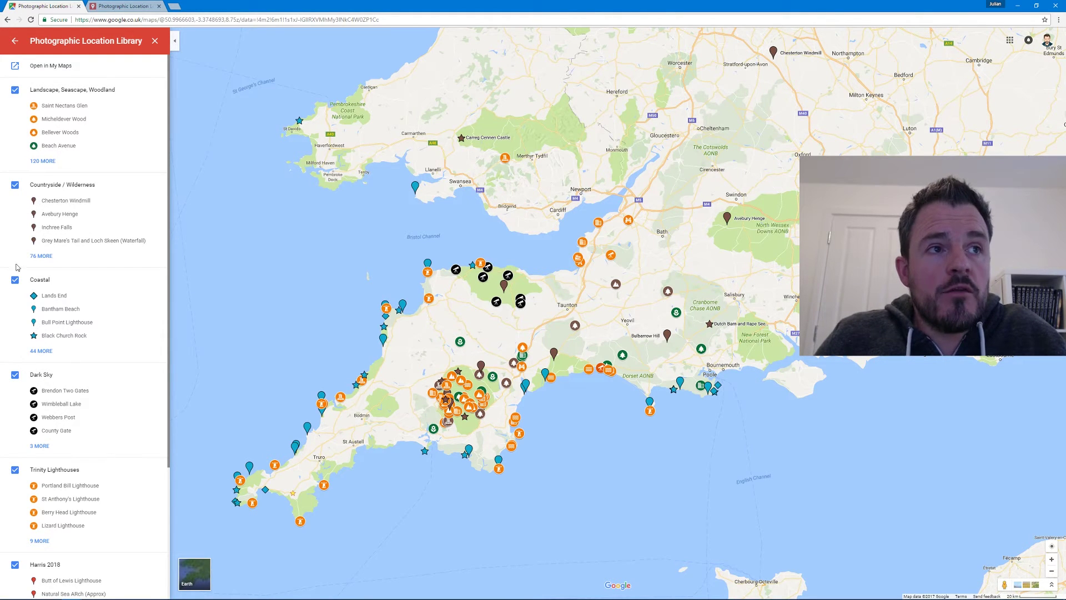
pyautogui.click(16, 91)
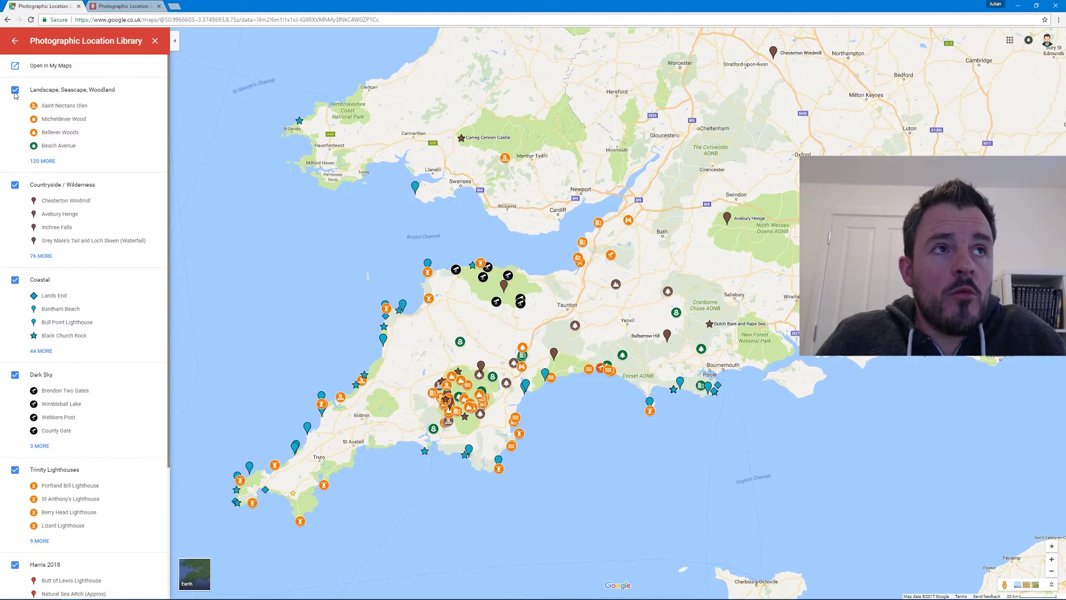
pyautogui.click(15, 185)
pyautogui.click(15, 281)
pyautogui.click(15, 470)
pyautogui.click(15, 564)
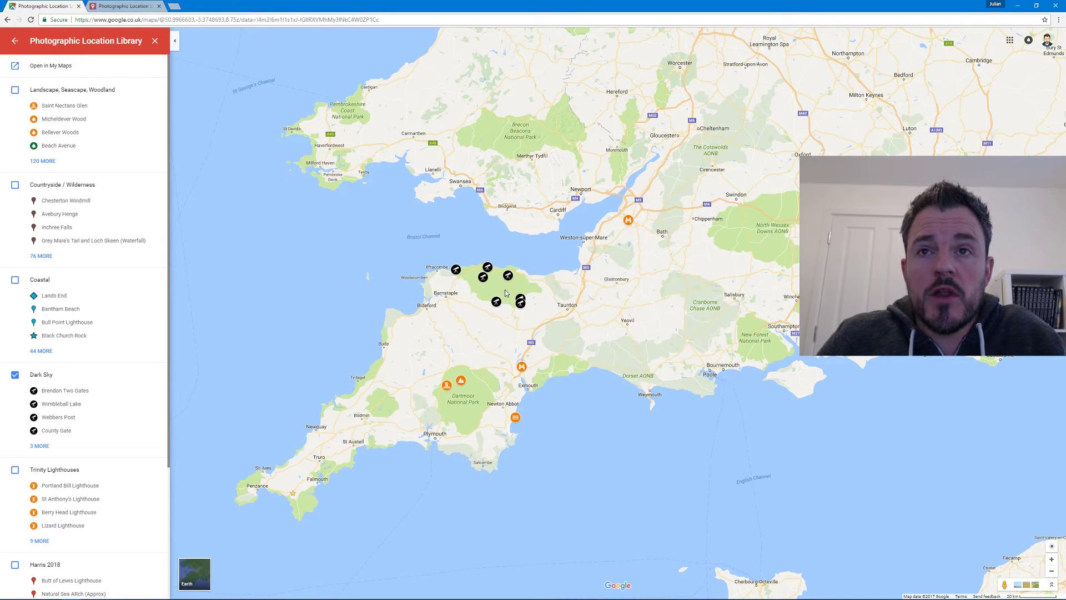
# Show the Trinity Lighthouses, Countryside / Wilderness, Coastal and Landscape, Seascape, Woodland layers again
pyautogui.click(15, 471)
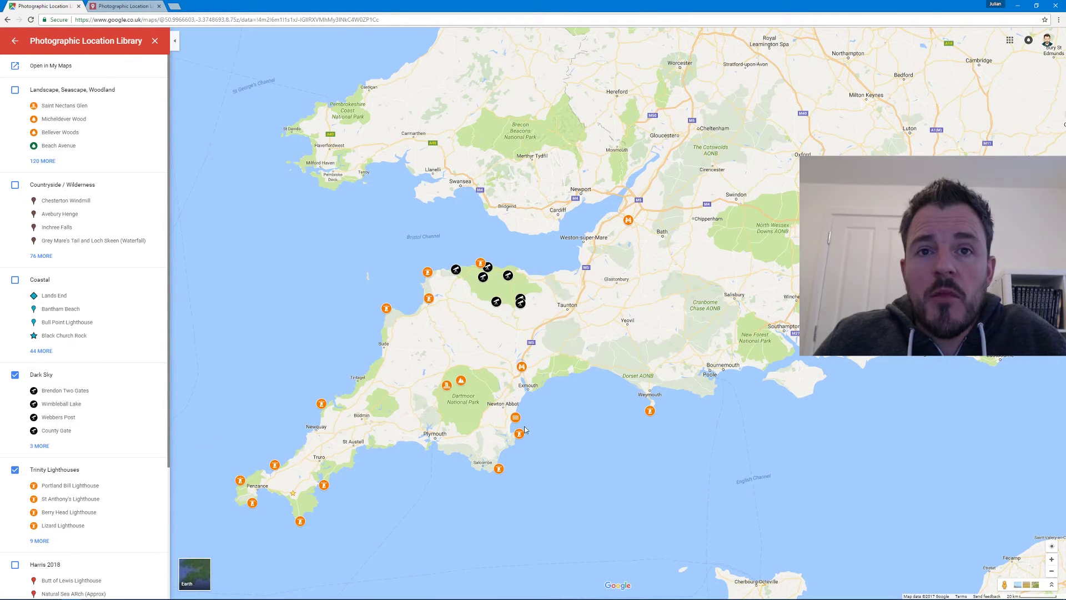
pyautogui.click(16, 186)
pyautogui.click(16, 282)
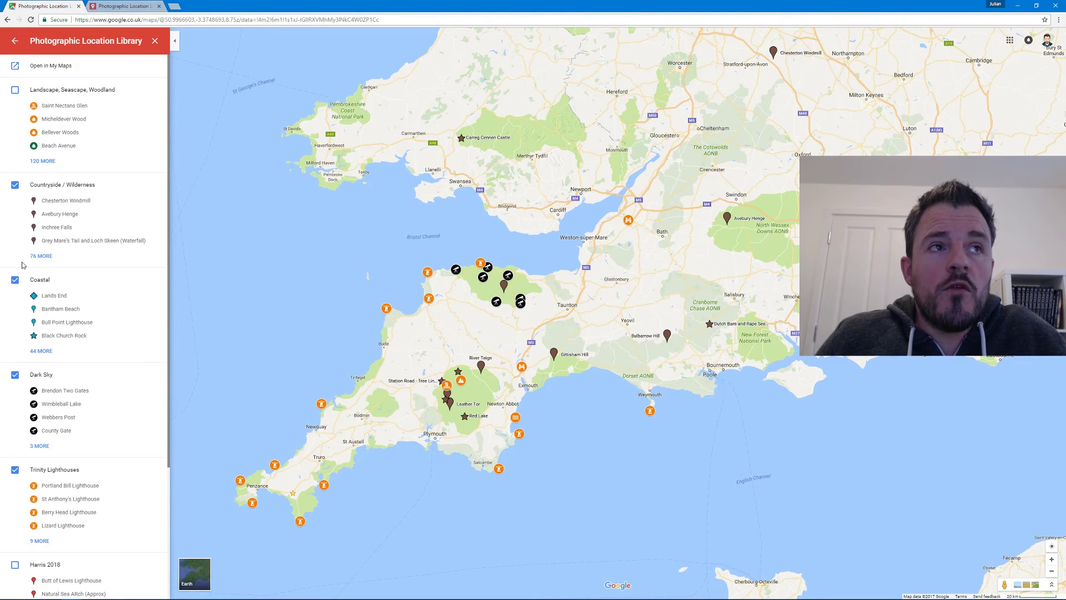
pyautogui.click(16, 91)
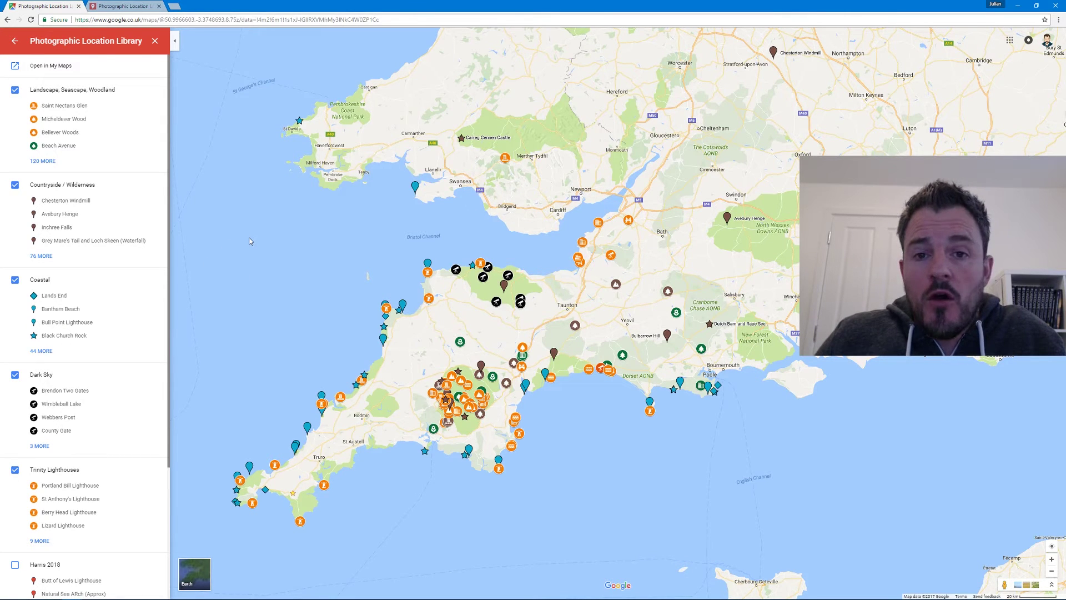
# In the My Maps copy of the Photographic Location Library, view the details of Froward Point and another marker on the coast east of Exeter
pyautogui.click(111, 8)
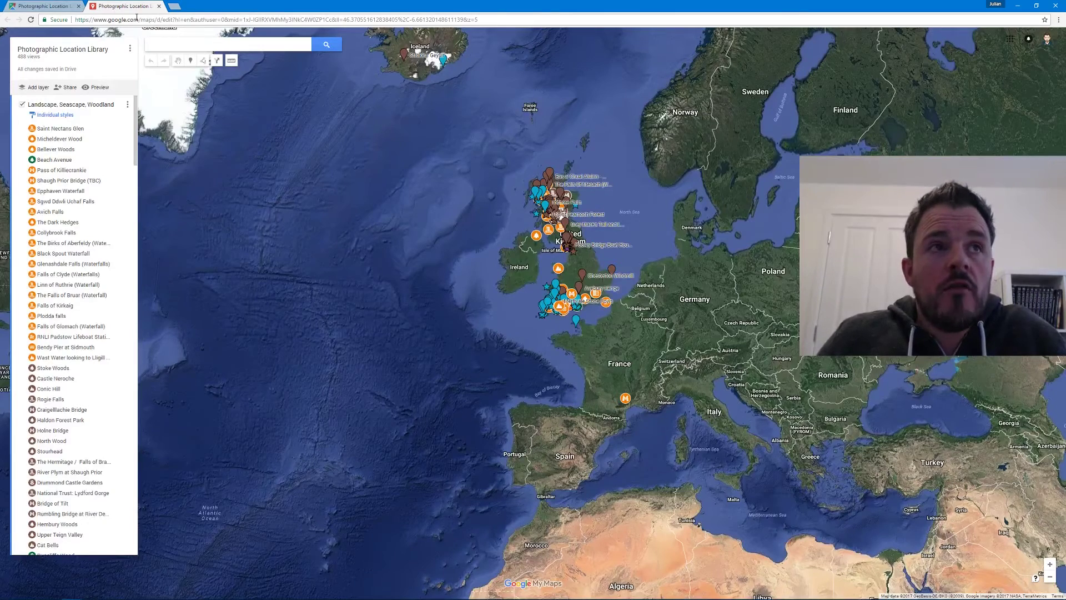
pyautogui.scroll(3, 579, 294)
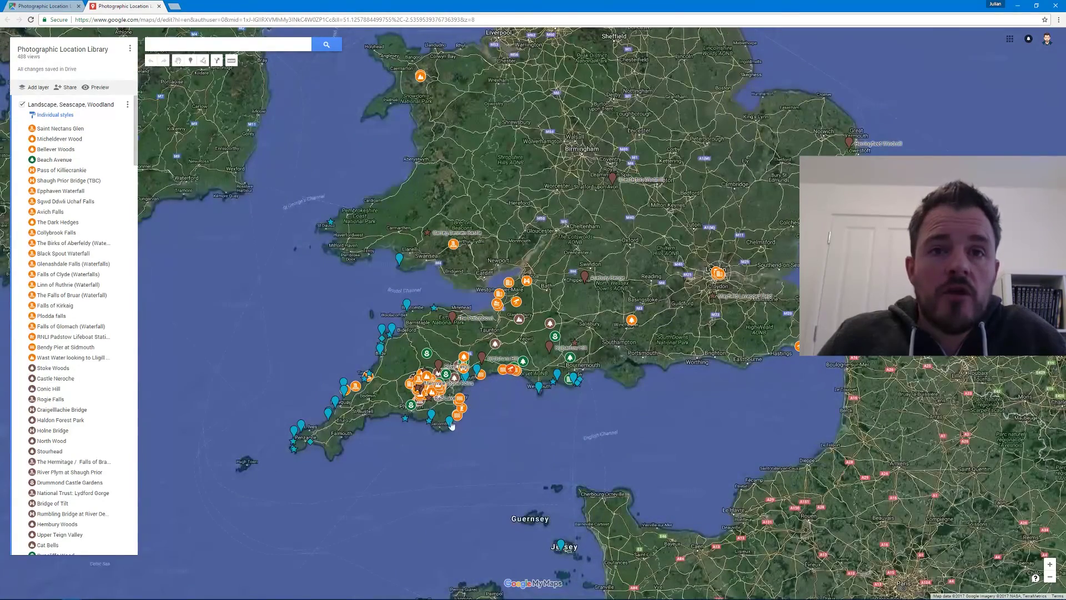
pyautogui.click(458, 418)
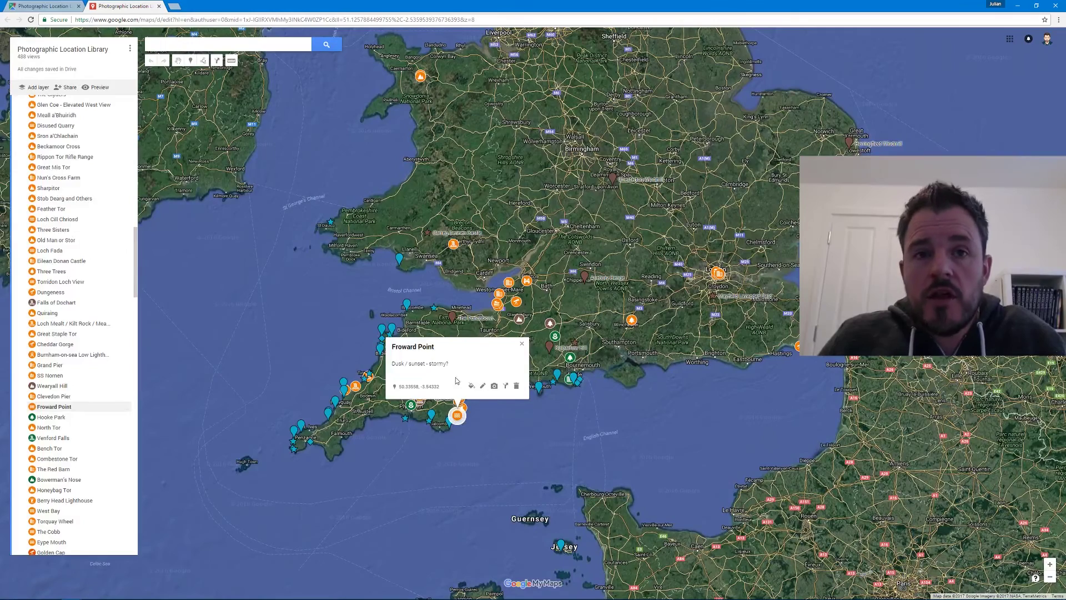
pyautogui.scroll(2, 469, 426)
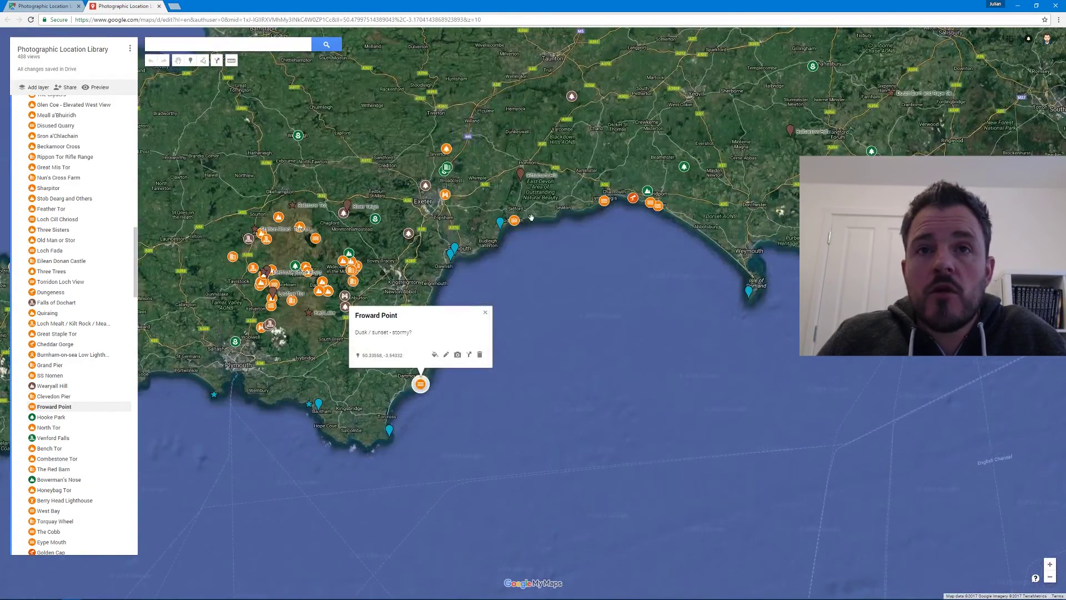
pyautogui.click(514, 221)
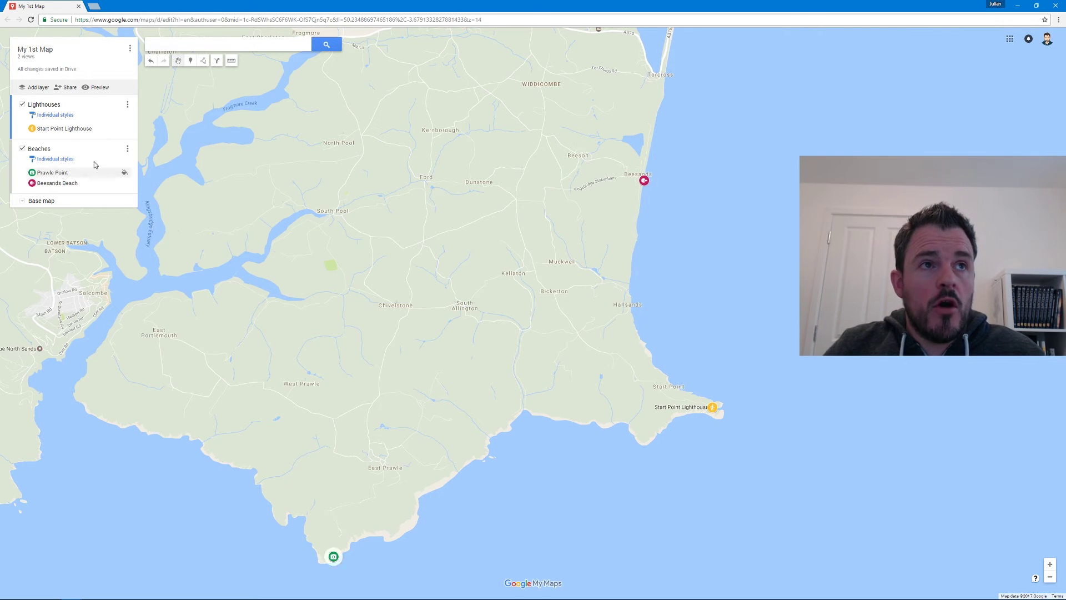
# Review the sharing settings of My 1st Map, including the invited people's permission levels and the link sharing options, without changing them
pyautogui.click(70, 89)
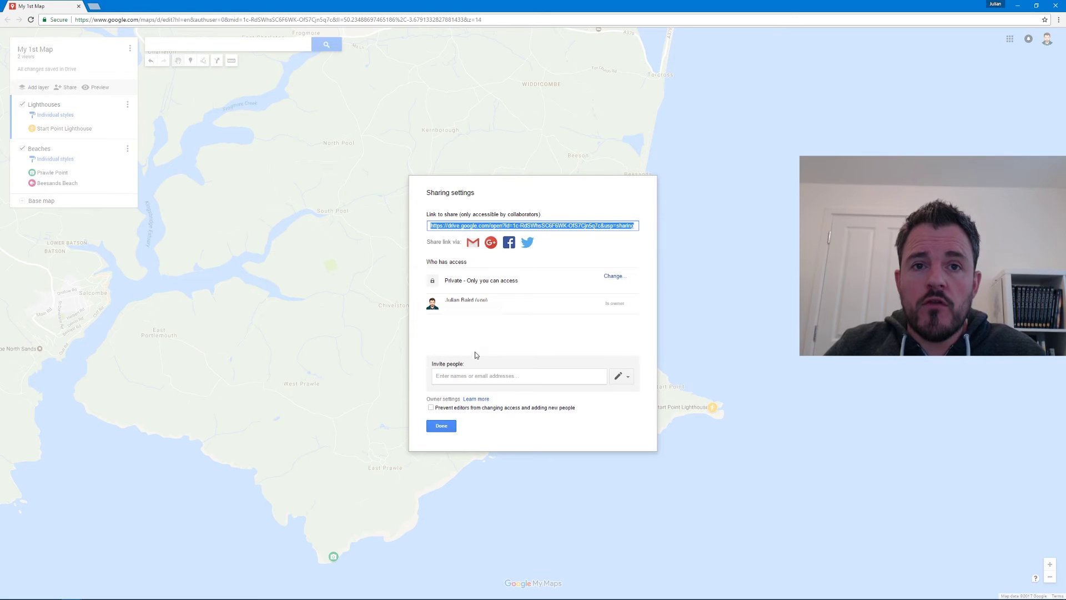
pyautogui.click(478, 378)
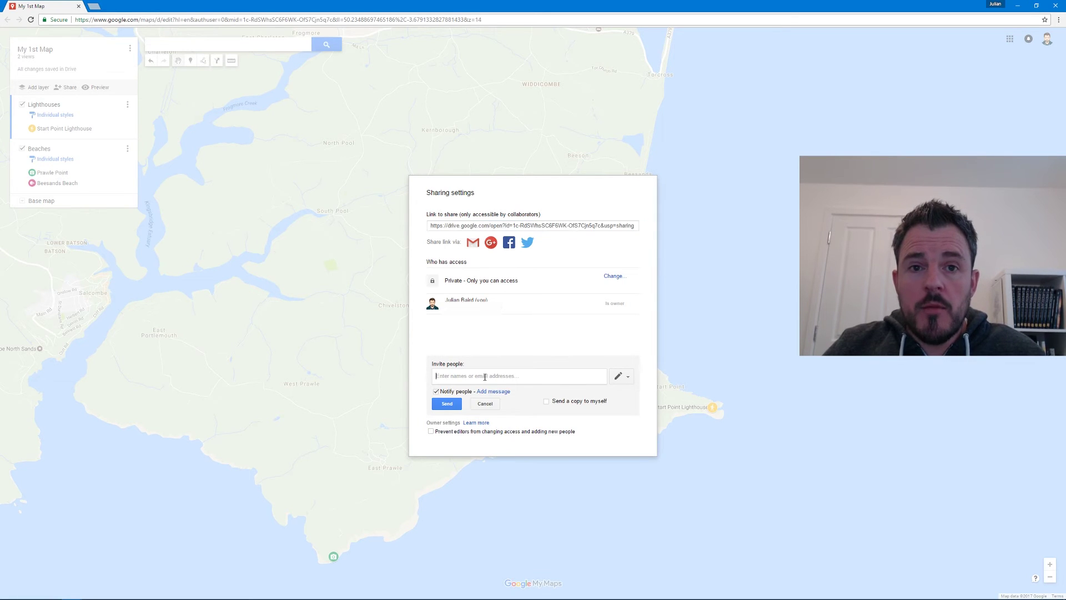
pyautogui.click(627, 377)
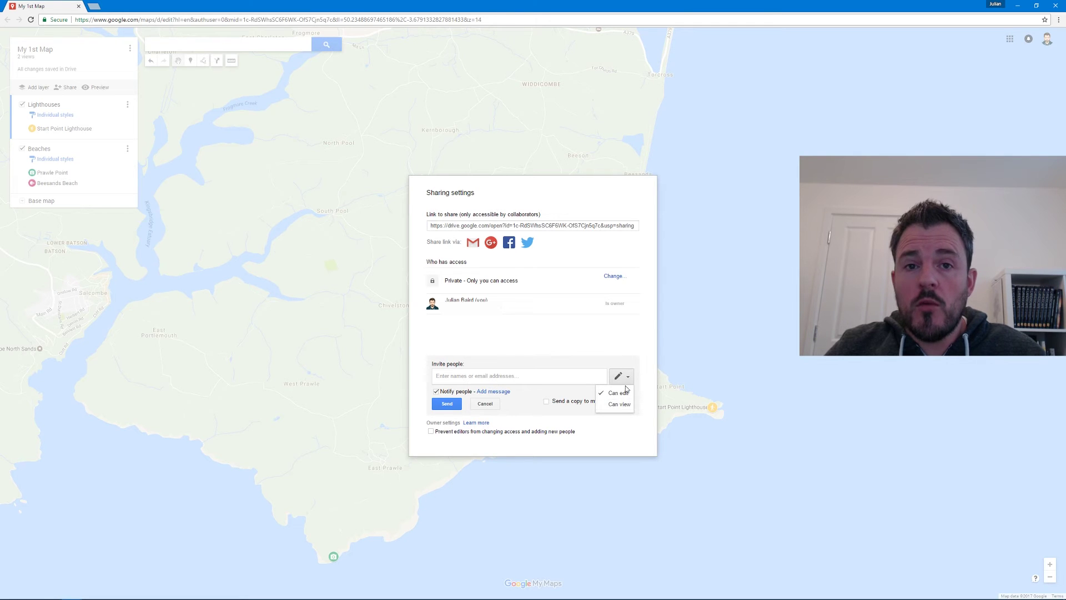
pyautogui.click(603, 423)
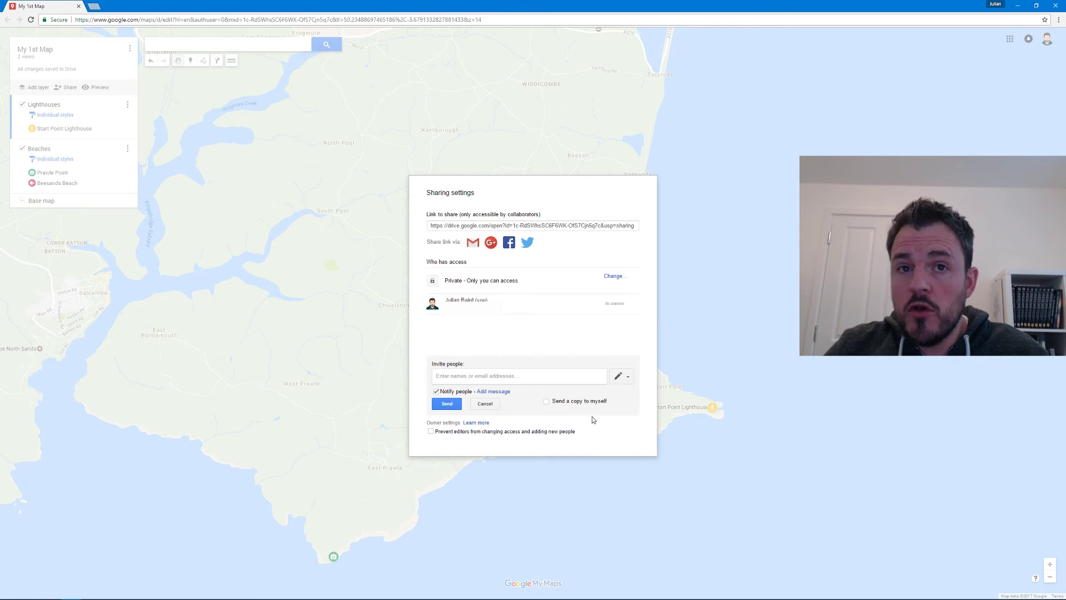
pyautogui.click(613, 276)
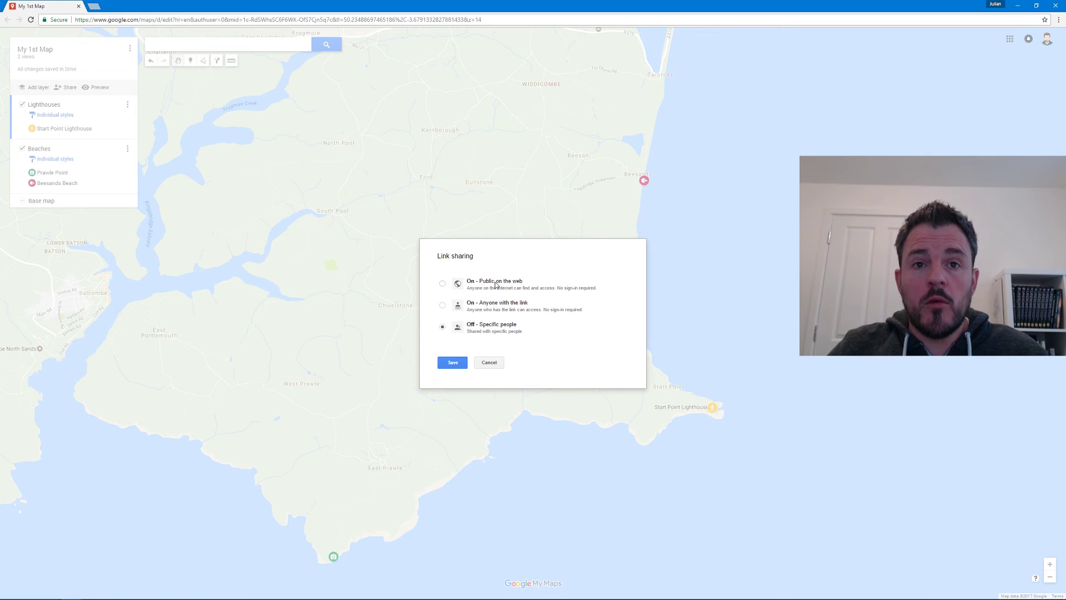
pyautogui.click(492, 364)
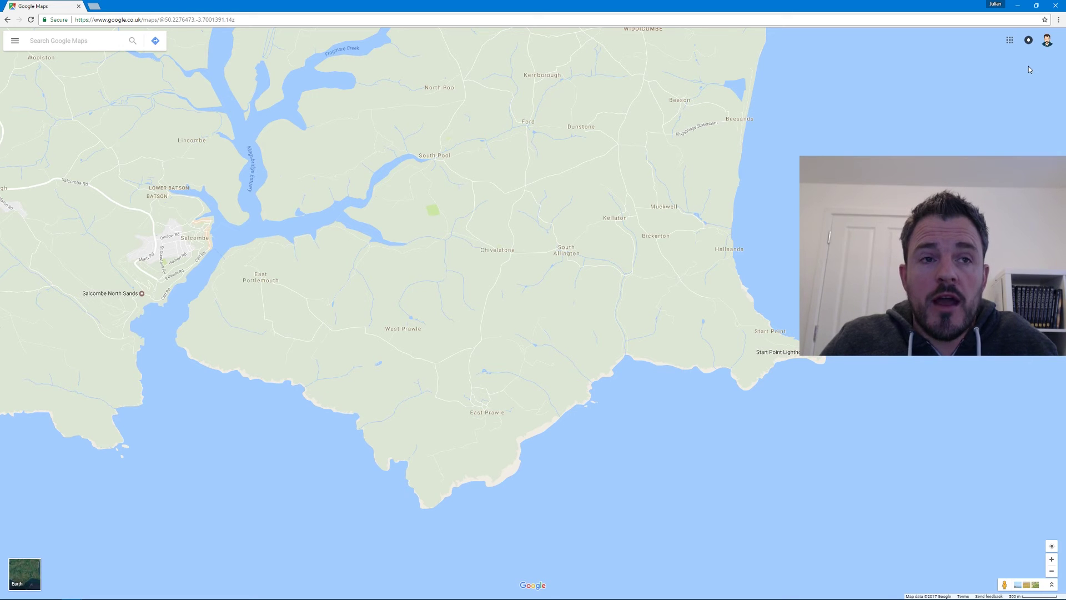
# In Google Maps, open My 1st Map from the personal maps saved under Your places
pyautogui.click(12, 44)
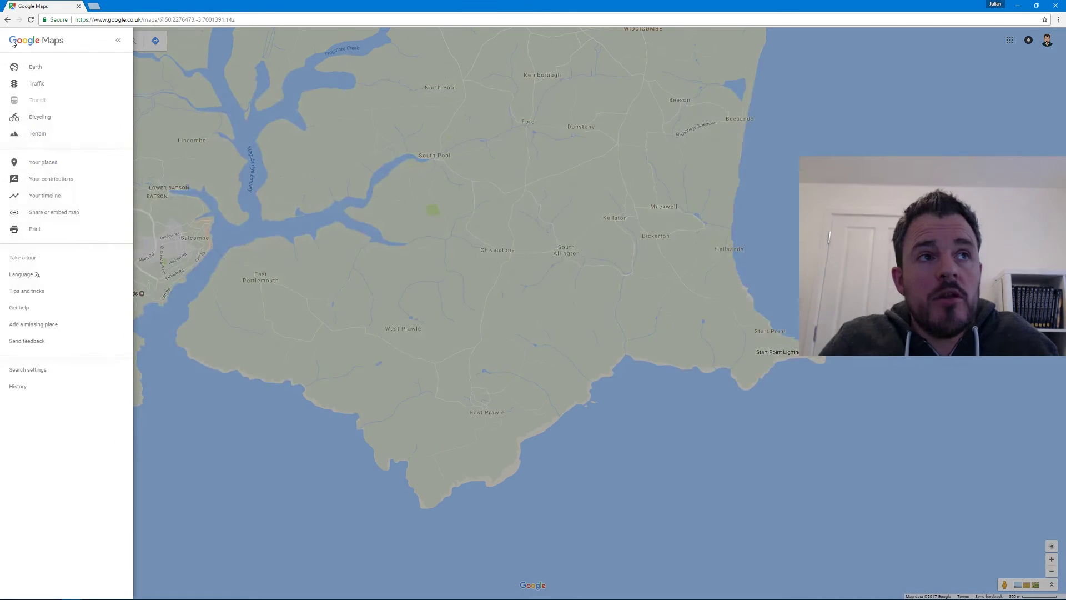
pyautogui.click(51, 167)
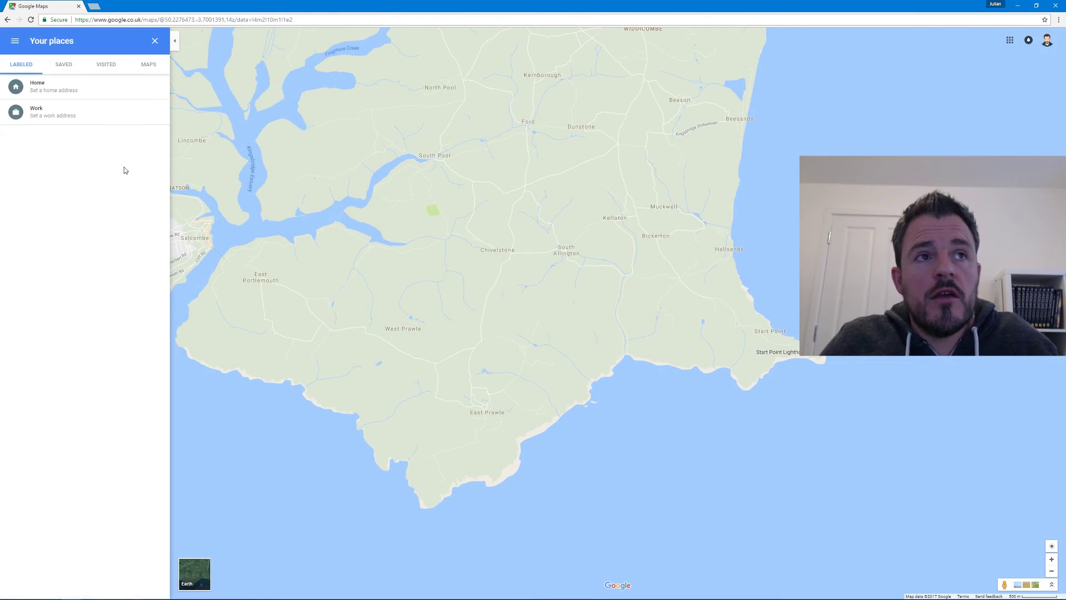
pyautogui.click(149, 65)
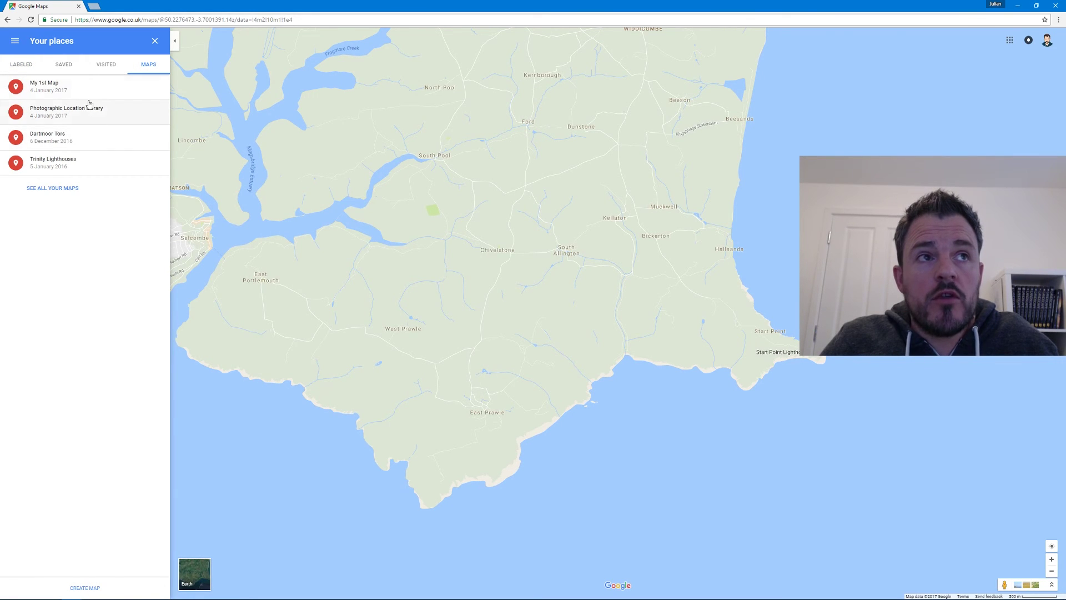
pyautogui.click(50, 91)
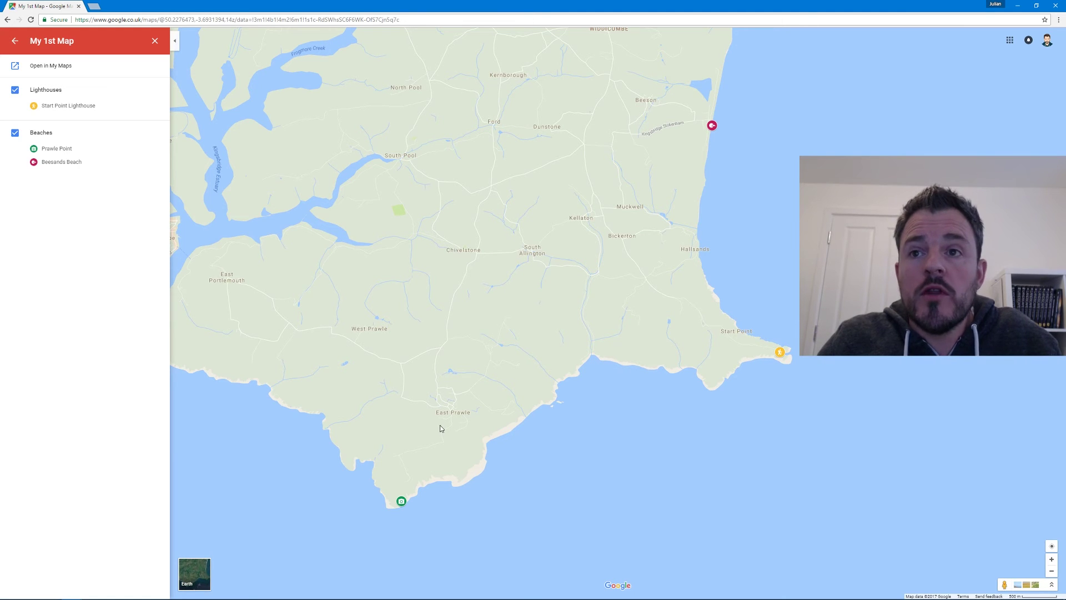
# View the details of the Prawle Point, Start Point Lighthouse and Beesands Beach markers, and toggle the Lighthouses layer's visibility off and on
pyautogui.click(400, 502)
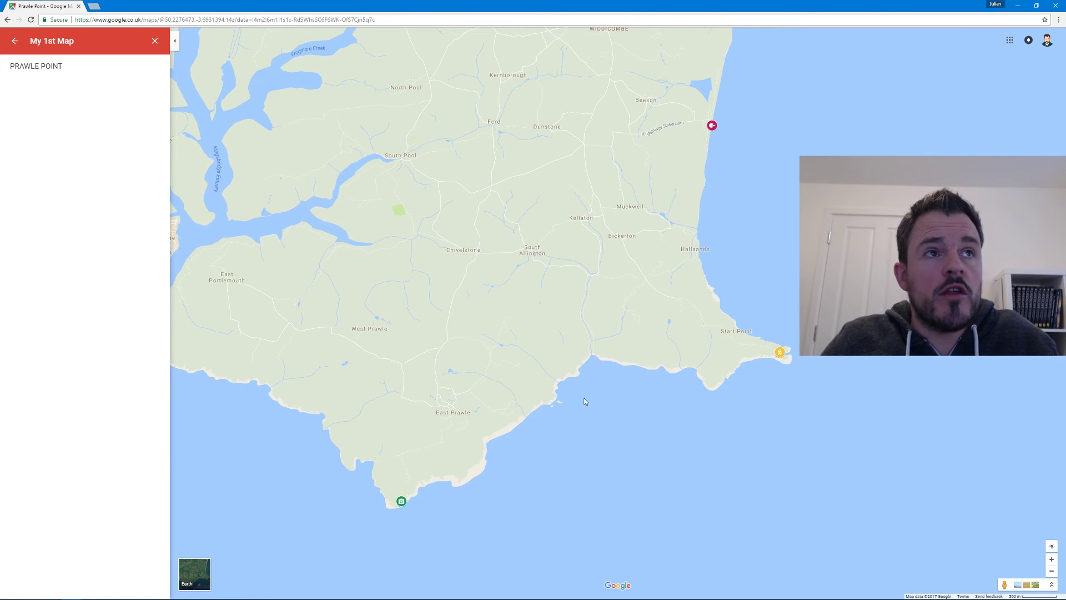
pyautogui.click(780, 352)
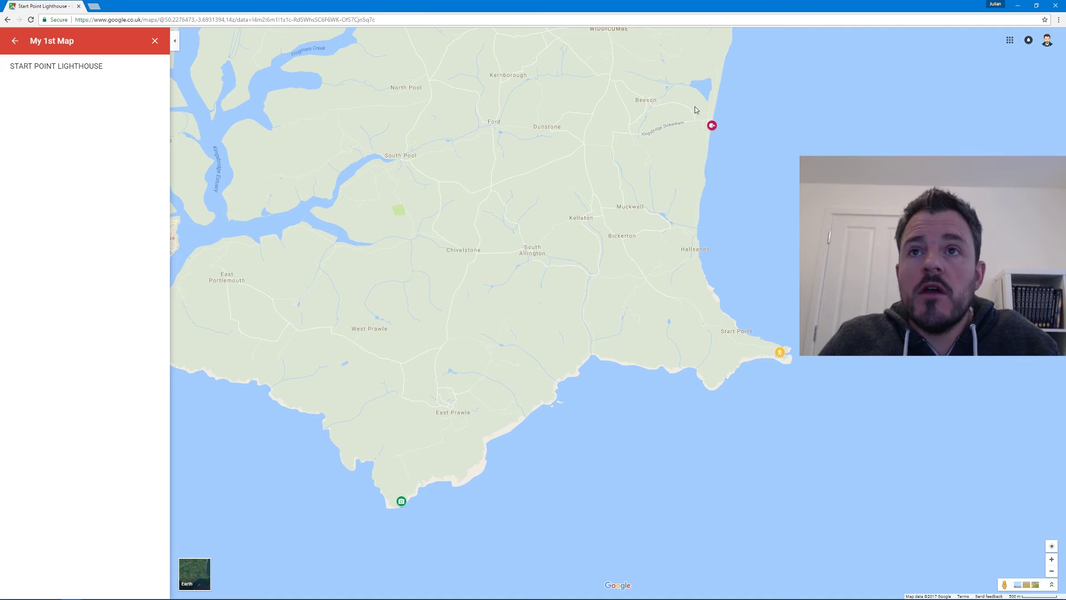
pyautogui.click(711, 126)
pyautogui.click(15, 41)
pyautogui.click(15, 92)
pyautogui.click(15, 91)
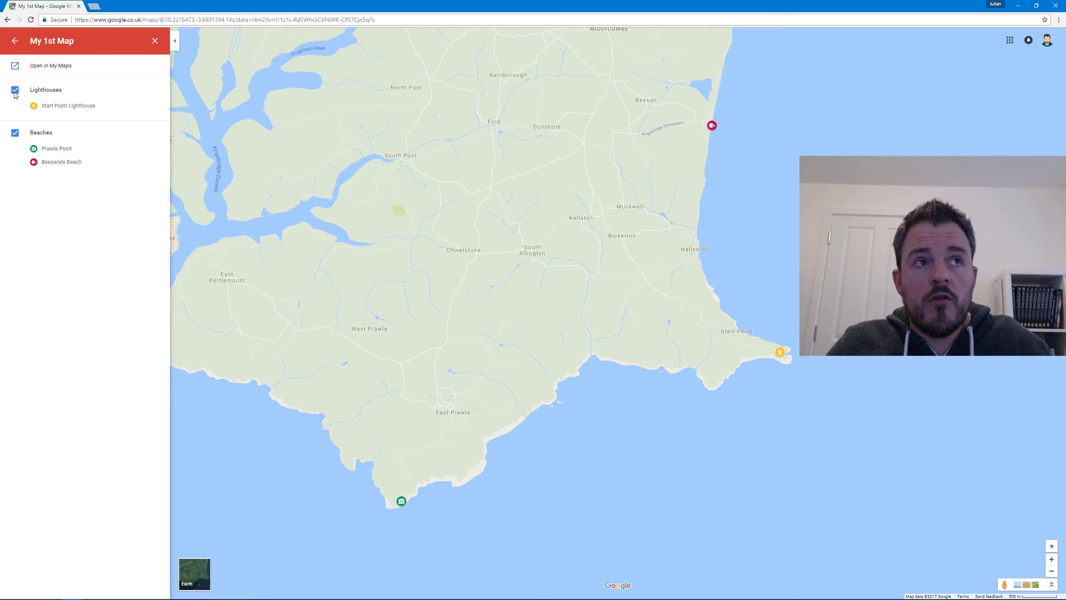
# Open the map in My Maps and add the description "Probably a sunrise location." to the Start Point Lighthouse marker
pyautogui.click(51, 67)
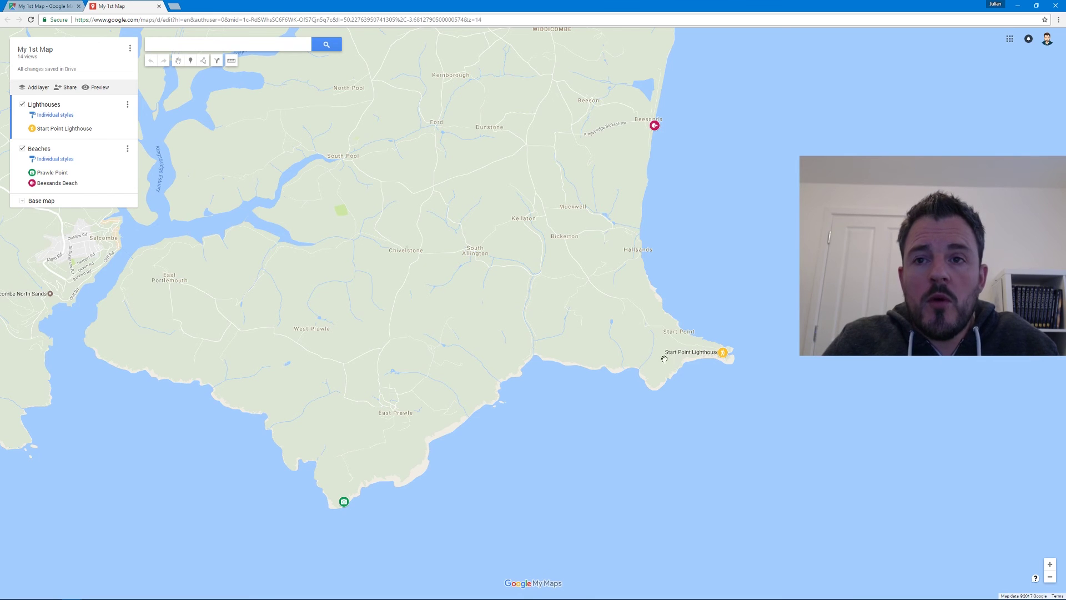
pyautogui.click(723, 356)
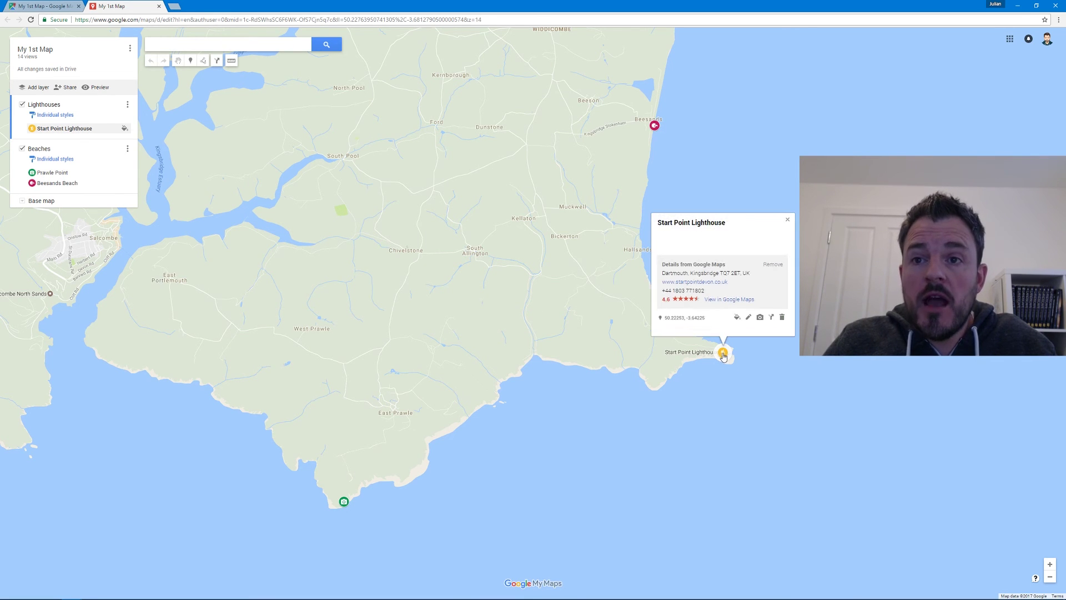
pyautogui.click(747, 324)
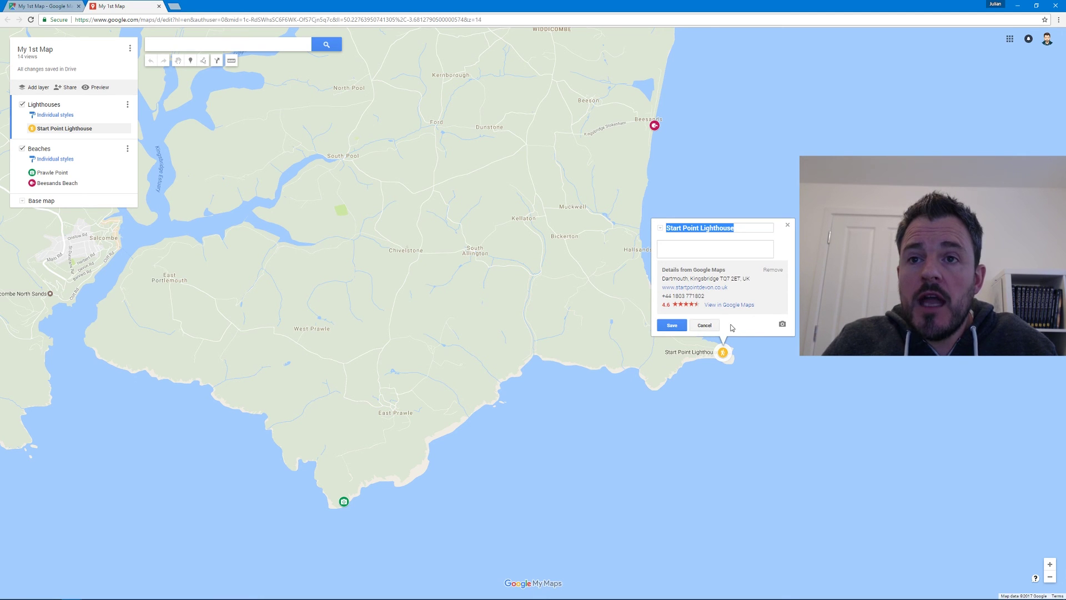
pyautogui.click(702, 249)
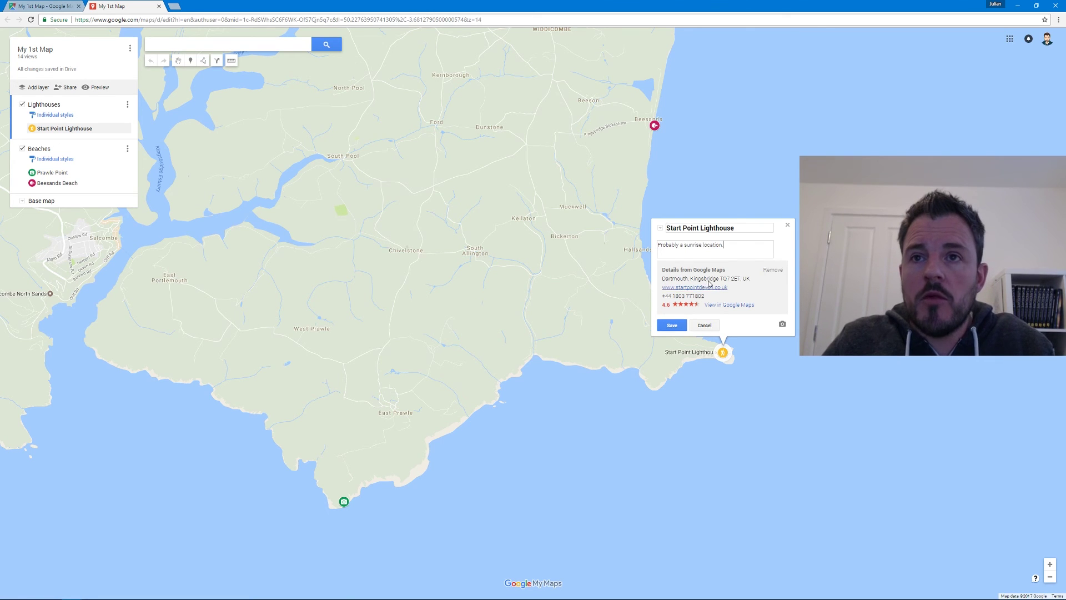
pyautogui.click(680, 326)
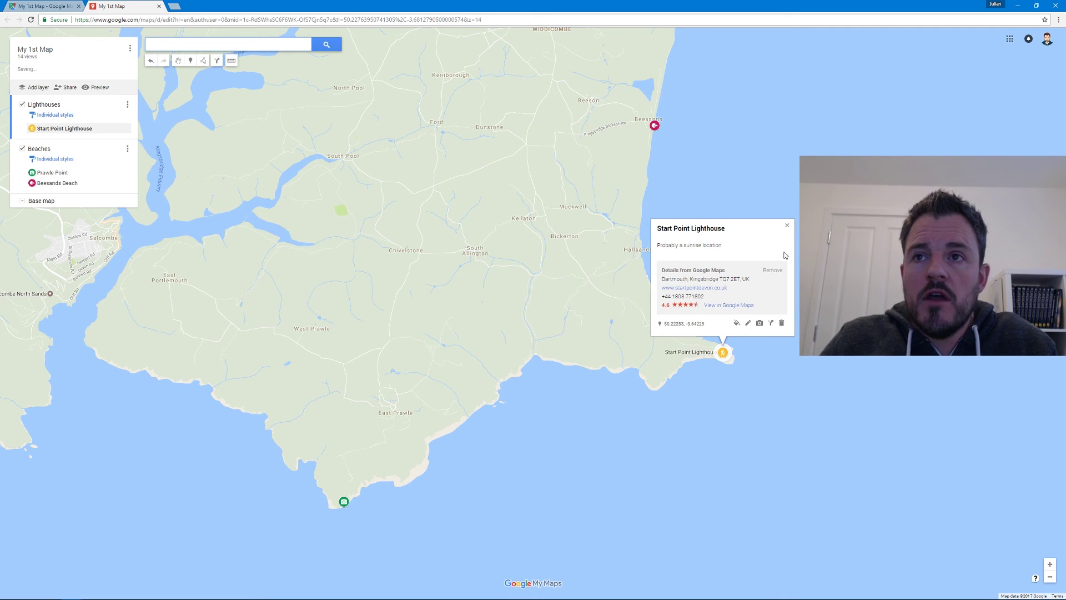
pyautogui.click(787, 227)
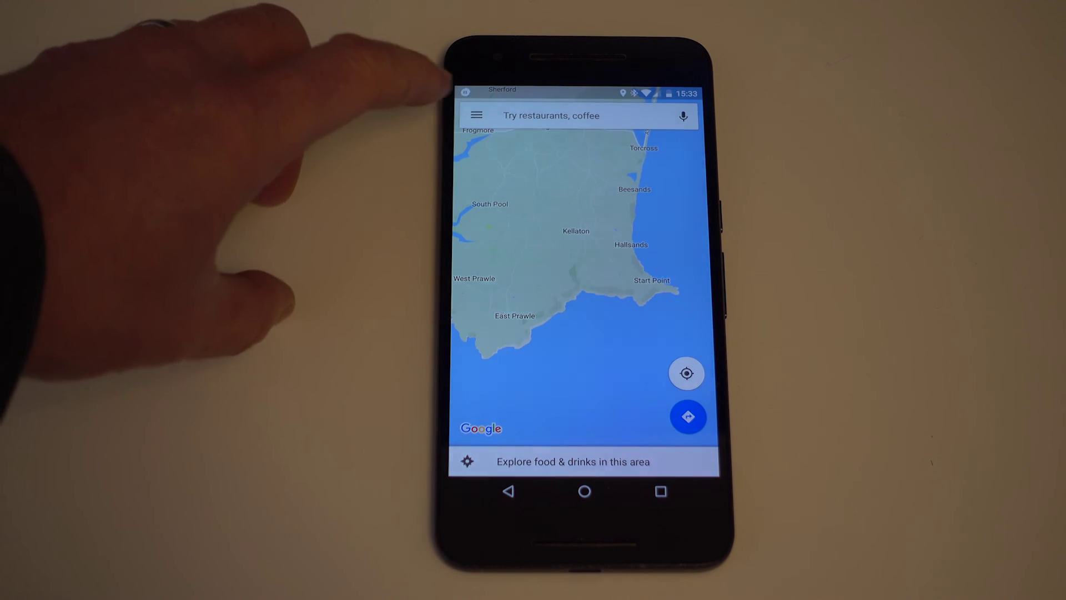
# In the Google Maps app on the phone, open My 1st Map from the personal maps saved under Your places
pyautogui.click(477, 115)
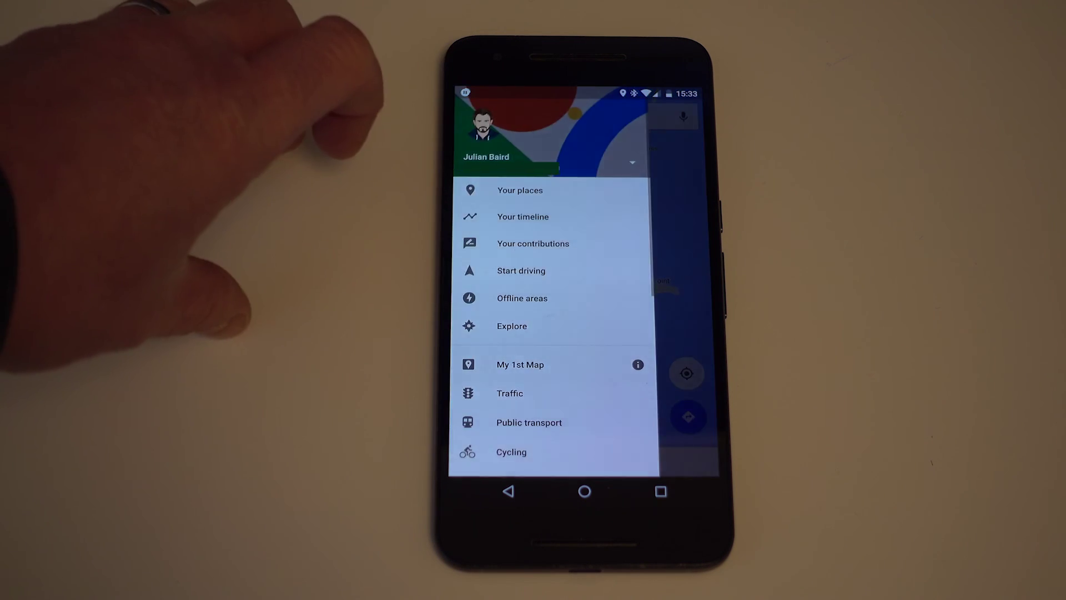
pyautogui.click(499, 190)
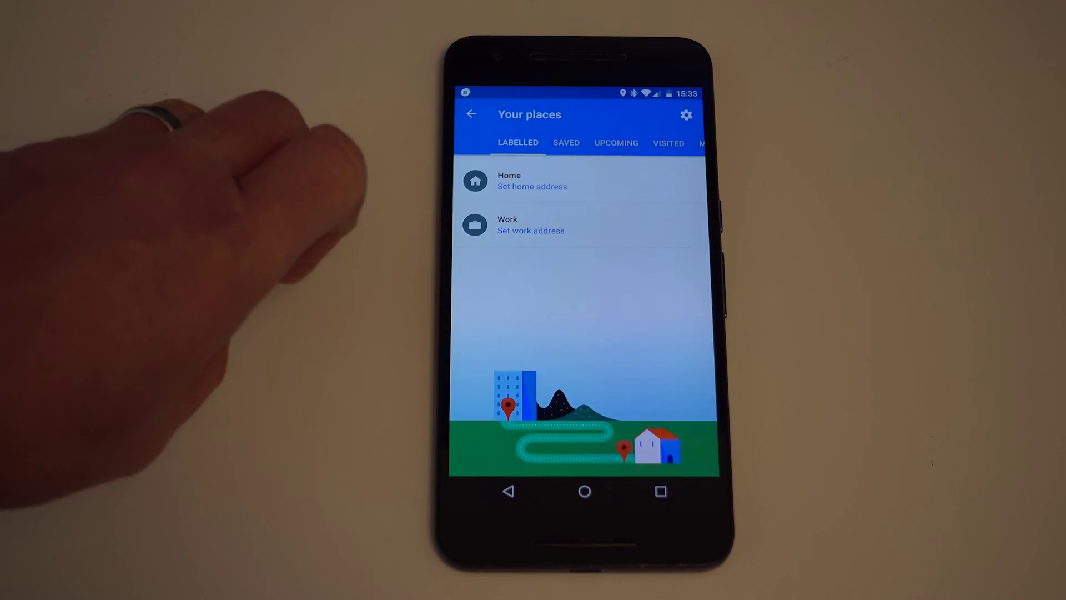
pyautogui.moveTo(630, 143); pyautogui.dragTo(452, 155)
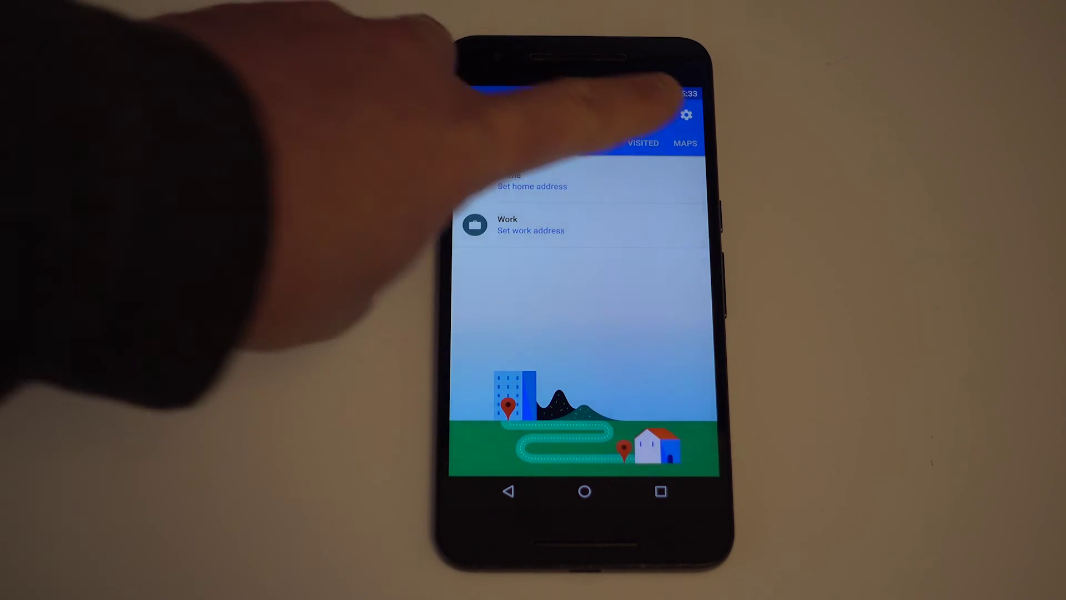
pyautogui.click(688, 138)
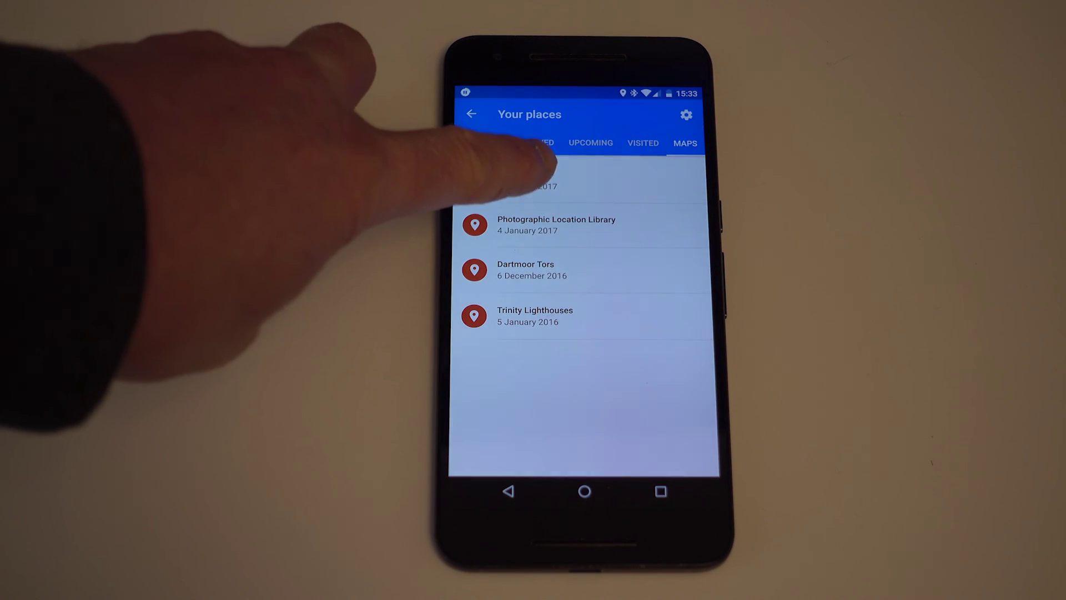
pyautogui.click(547, 172)
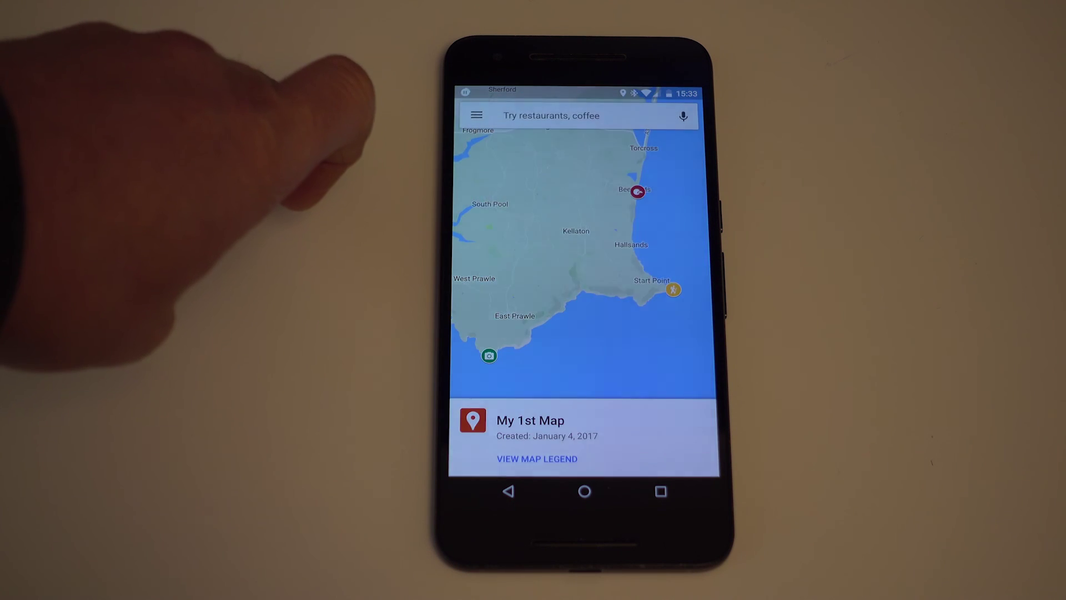